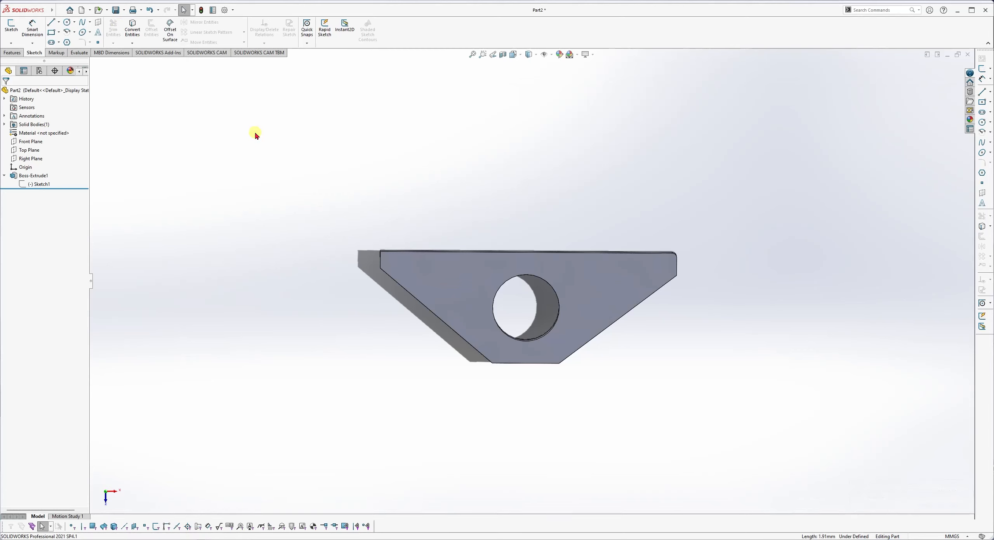
Reopen Part2's Sketch1 for editing and get ready to draw straight lines.
{"action": "left_click", "coordinate": [43, 184]}
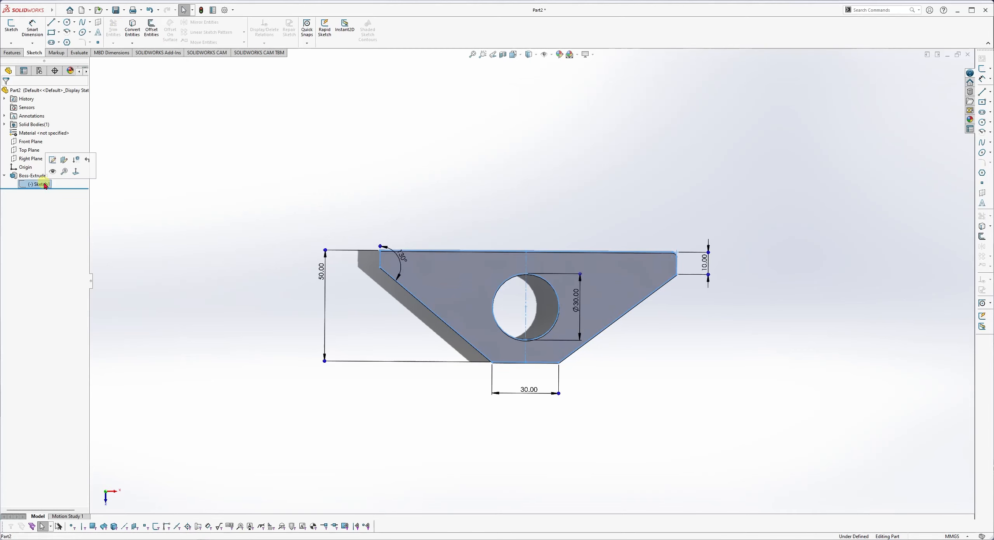
{"action": "left_click", "coordinate": [53, 160]}
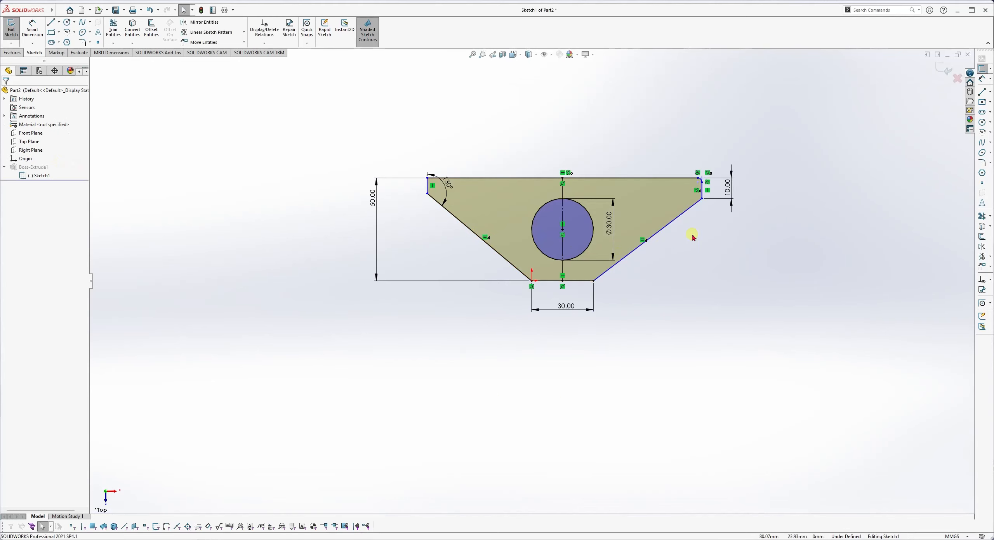
{"action": "scroll", "coordinate": [661, 219], "scroll_direction": "down", "scroll_amount": 6}
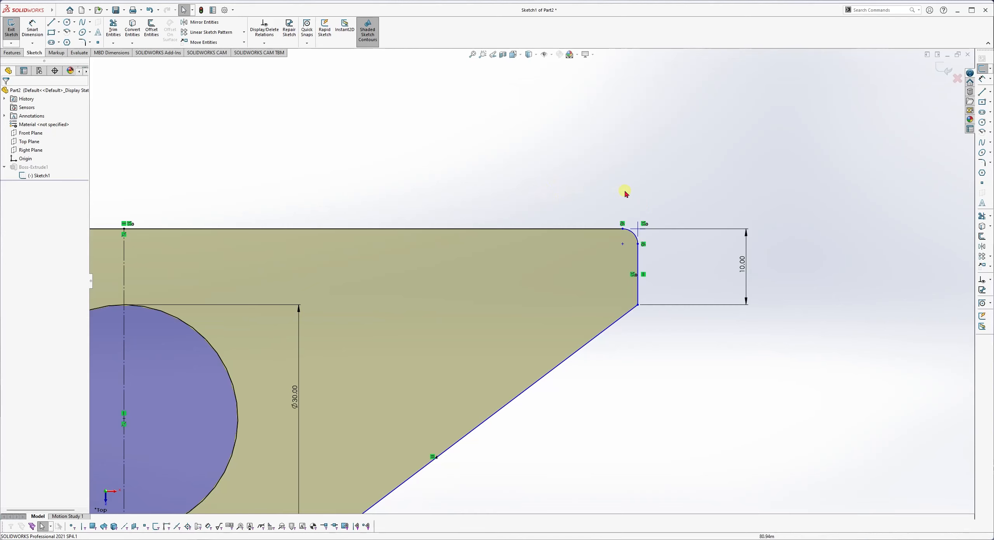
{"action": "scroll", "coordinate": [561, 179], "scroll_direction": "up", "scroll_amount": 3}
{"action": "scroll", "coordinate": [560, 179], "scroll_direction": "down", "scroll_amount": 3}
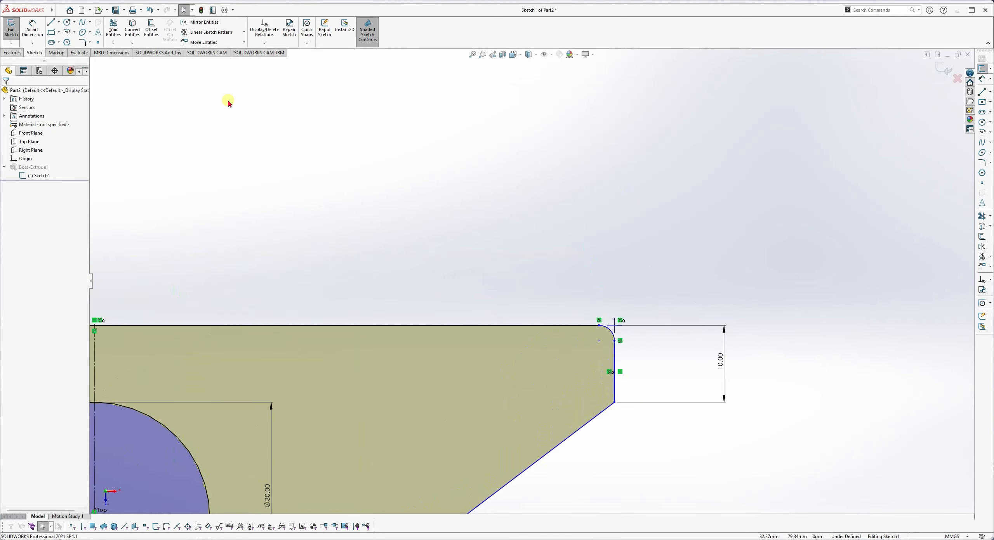
{"action": "left_click", "coordinate": [51, 26]}
Draw two separate sloped lines above the plate's top edge, then check the upper one.
{"action": "left_click", "coordinate": [223, 212]}
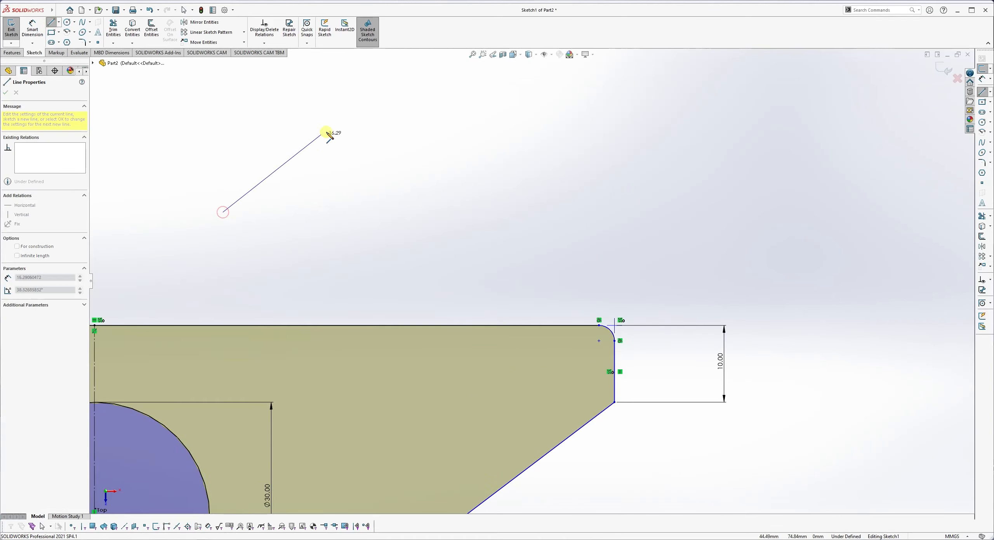
{"action": "double_click", "coordinate": [360, 125]}
{"action": "left_click", "coordinate": [322, 187]}
{"action": "left_click", "coordinate": [403, 260]}
{"action": "key", "text": "Escape"}
{"action": "left_click", "coordinate": [361, 223]}
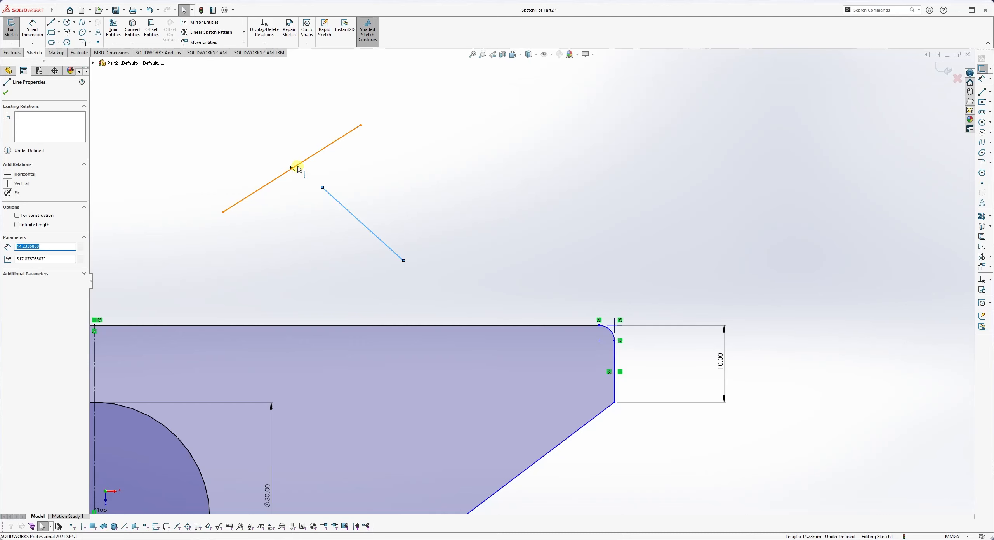
{"action": "left_click", "coordinate": [297, 167]}
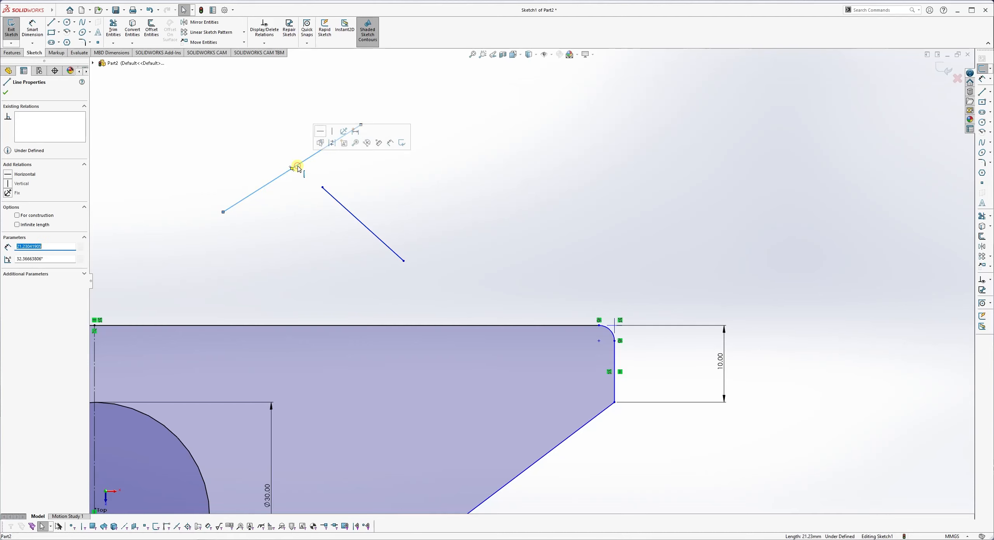
{"action": "left_click", "coordinate": [317, 202]}
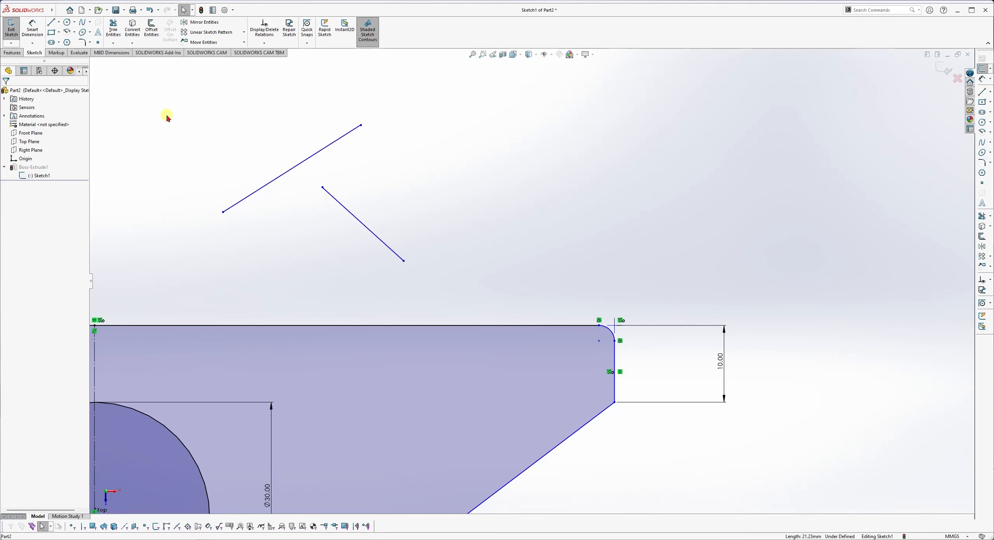
Extend the lower line with Extend Entities until it meets the upper line.
{"action": "left_click", "coordinate": [119, 42]}
{"action": "left_click", "coordinate": [118, 42]}
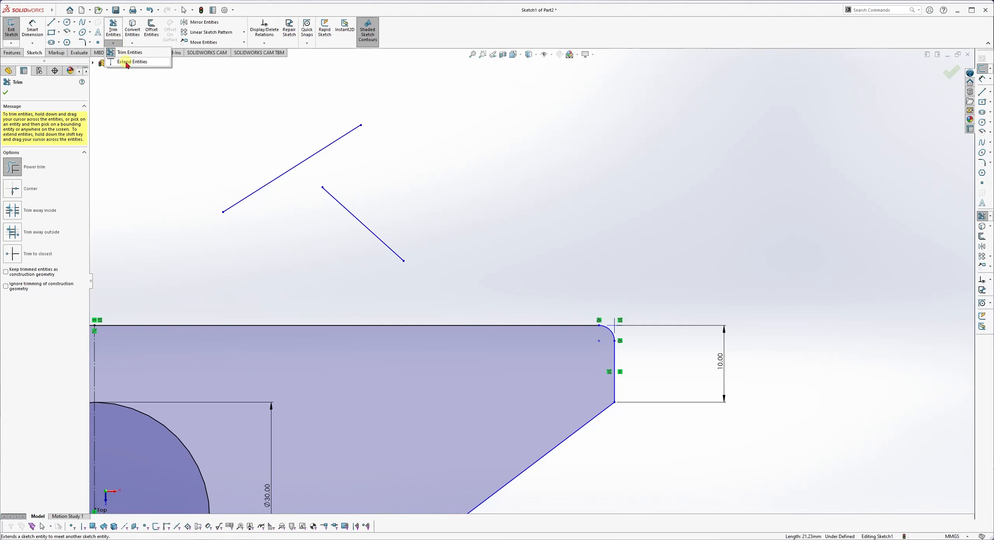
{"action": "left_click", "coordinate": [149, 63]}
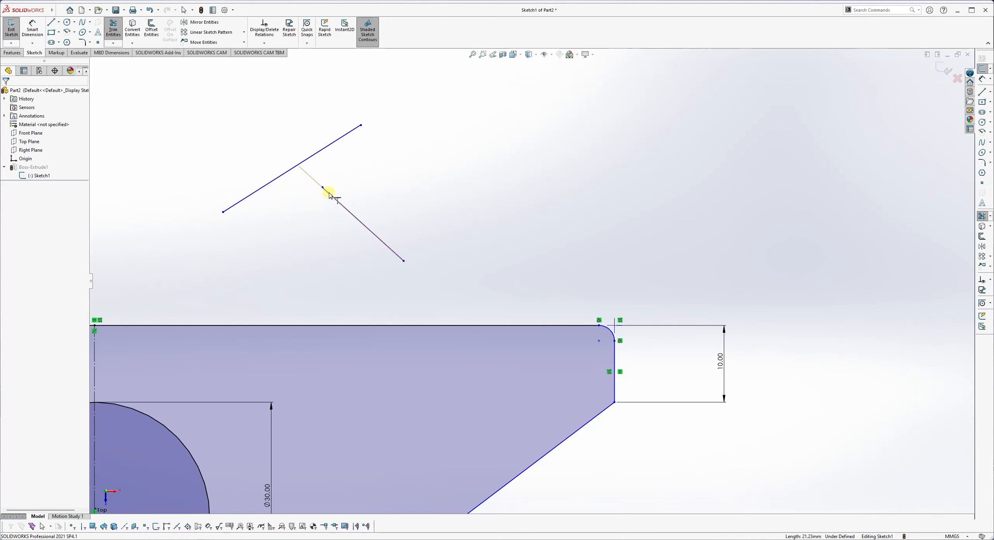
{"action": "left_click", "coordinate": [113, 43]}
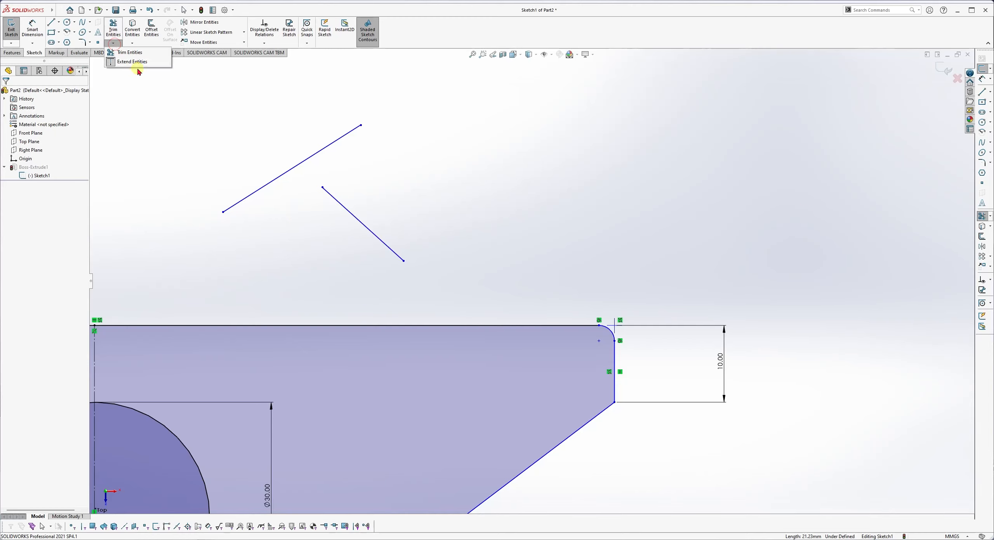
{"action": "left_click", "coordinate": [344, 204]}
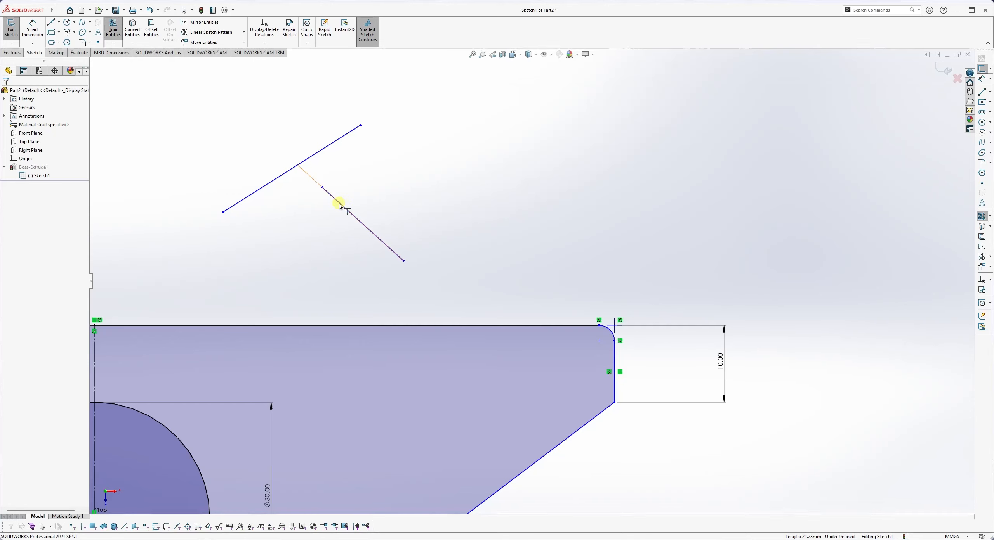
{"action": "left_click", "coordinate": [338, 201]}
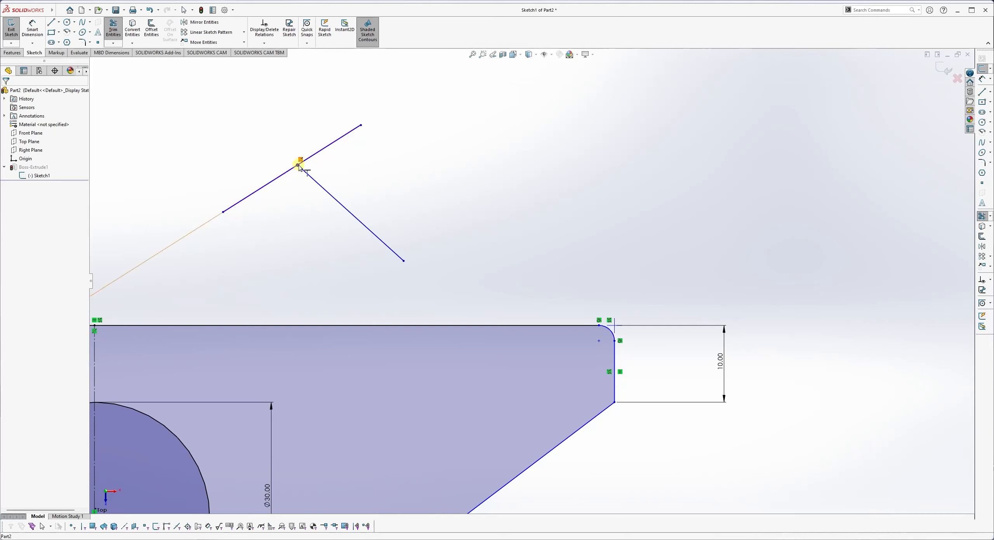
{"action": "key", "text": "Escape"}
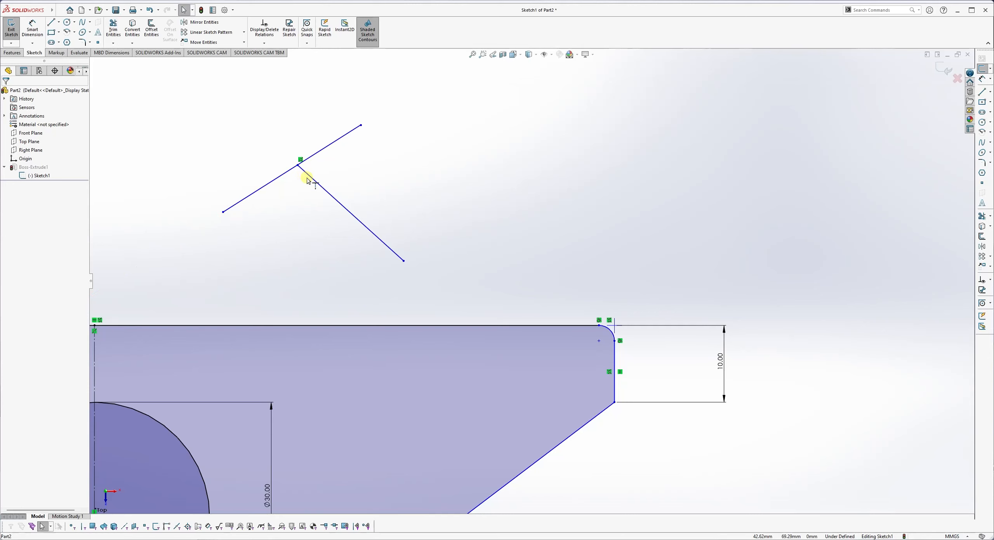
Switch the sketch tool back to plain Trim Entities.
{"action": "left_click", "coordinate": [113, 30]}
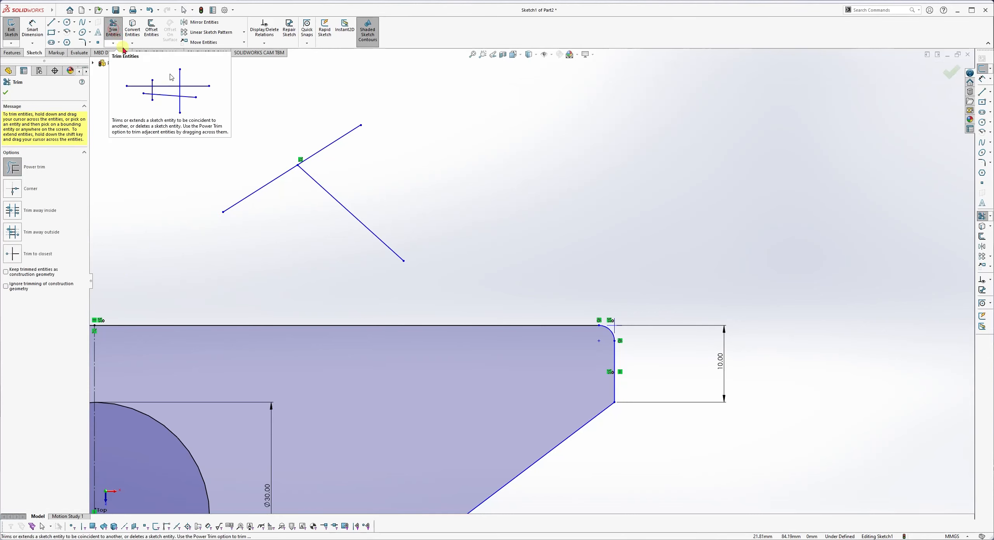
{"action": "left_click", "coordinate": [113, 43]}
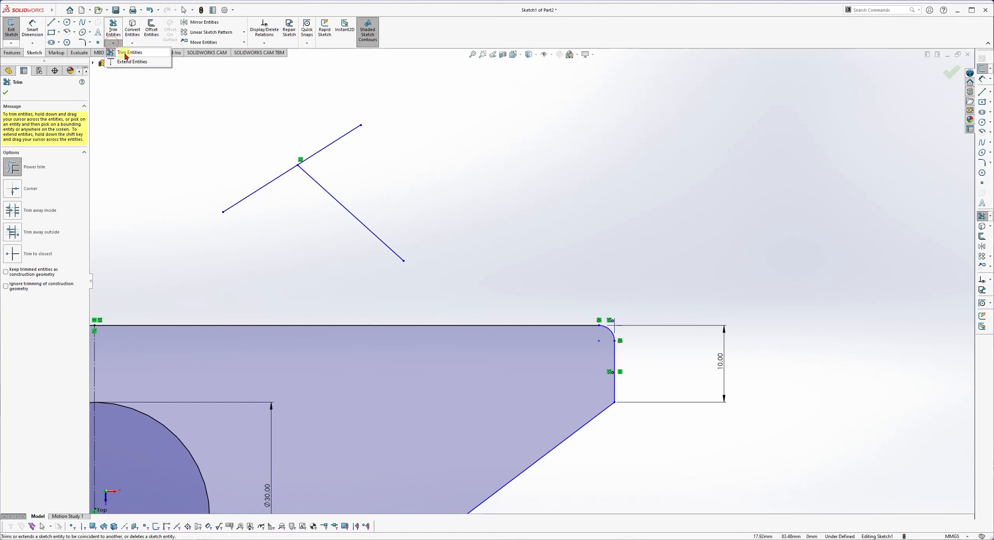
{"action": "left_click", "coordinate": [125, 56]}
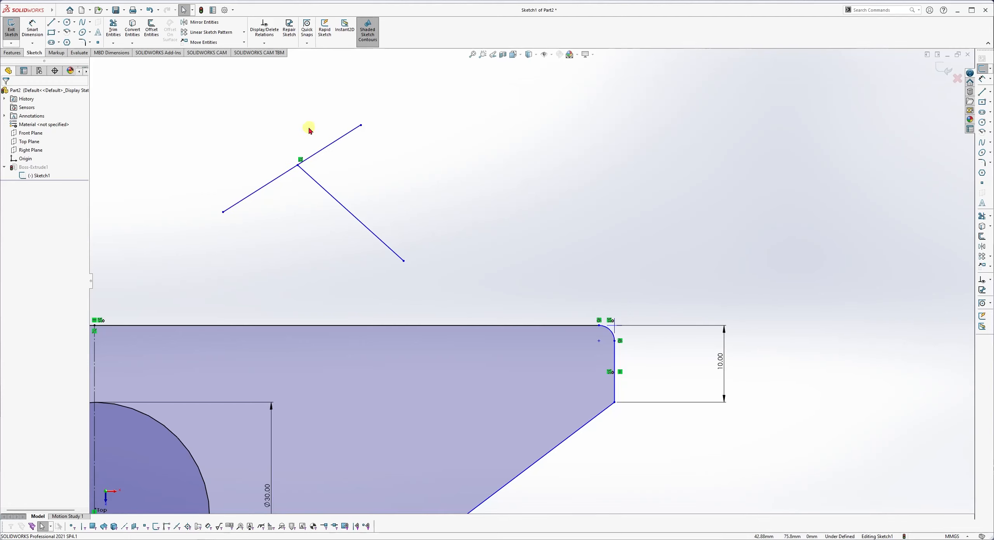
{"action": "left_click", "coordinate": [112, 26]}
Power-trim the upper line's portion beyond the junction, leaving one pointed corner.
{"action": "left_click_drag", "start_coordinate": [313, 127], "coordinate": [338, 166]}
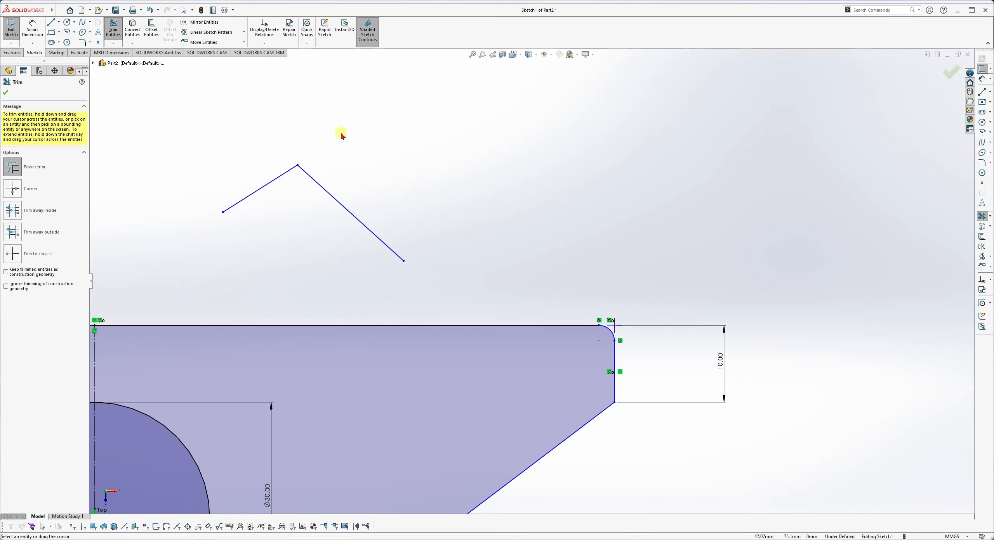
{"action": "left_click", "coordinate": [6, 92]}
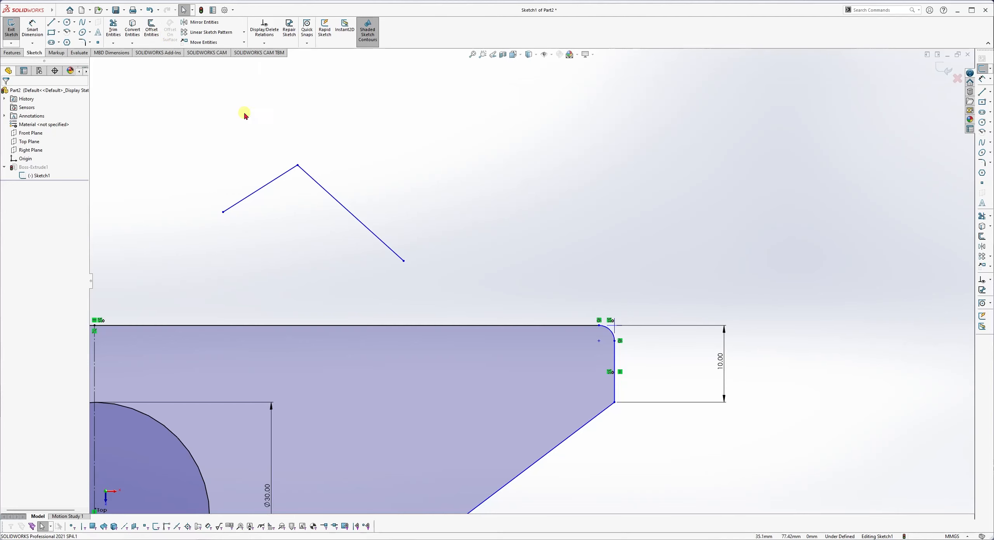
Offset the corner lines 2.00 mm, reversed and bi-directional.
{"action": "left_click", "coordinate": [152, 31]}
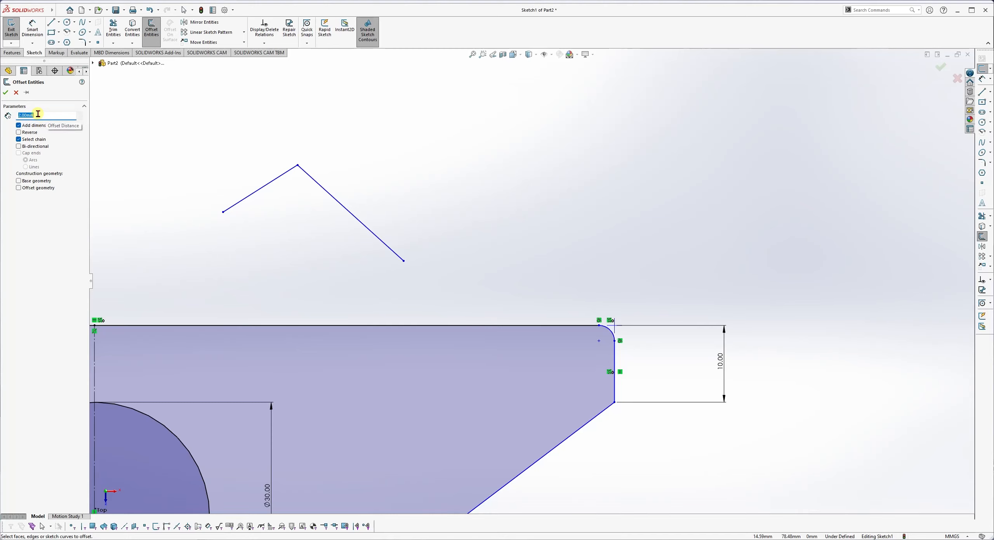
{"action": "left_click", "coordinate": [336, 201]}
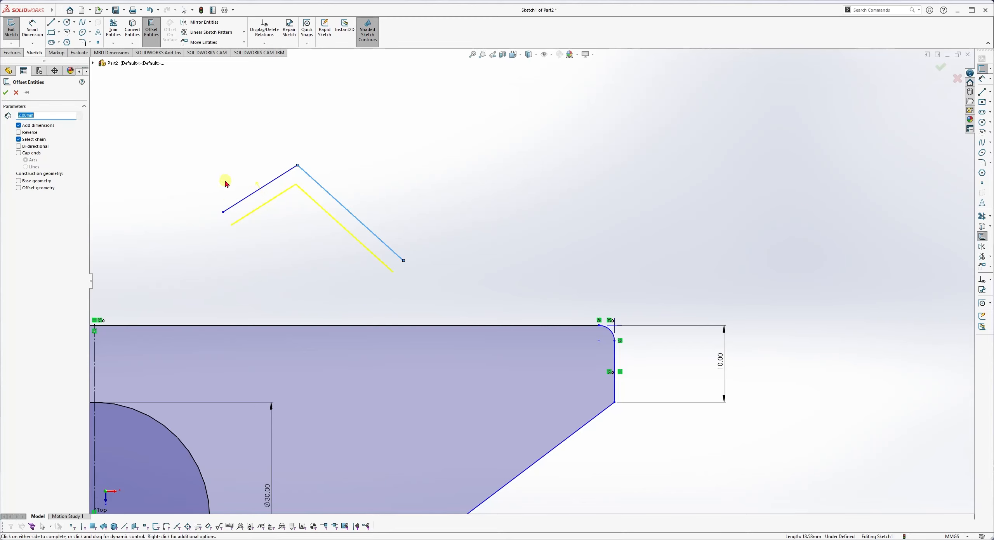
{"action": "left_click", "coordinate": [19, 133]}
{"action": "left_click", "coordinate": [19, 146]}
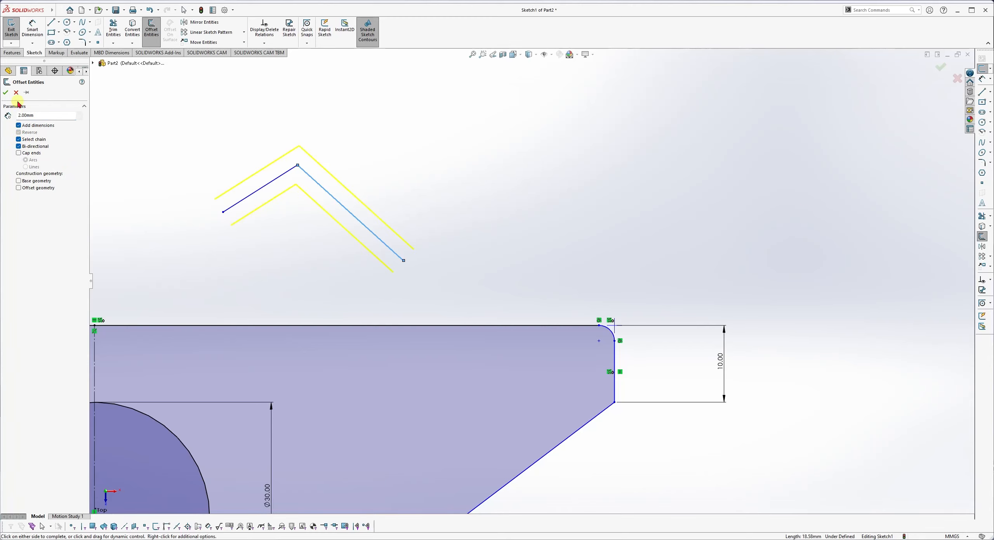
{"action": "left_click", "coordinate": [5, 92]}
Box-select all three corner polylines and delete them with their dimensions.
{"action": "left_click", "coordinate": [484, 267]}
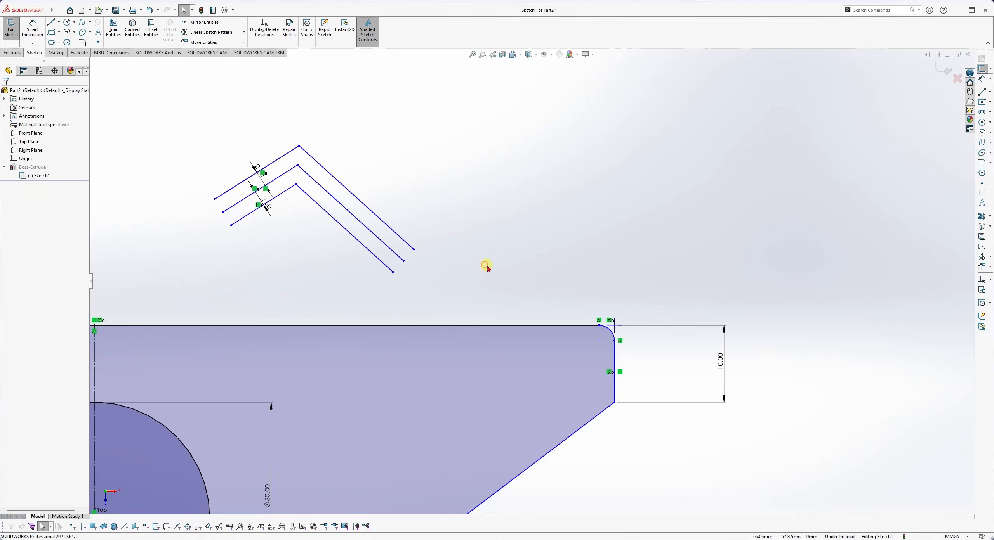
{"action": "left_click_drag", "start_coordinate": [169, 116], "coordinate": [417, 284]}
{"action": "key", "text": "Delete"}
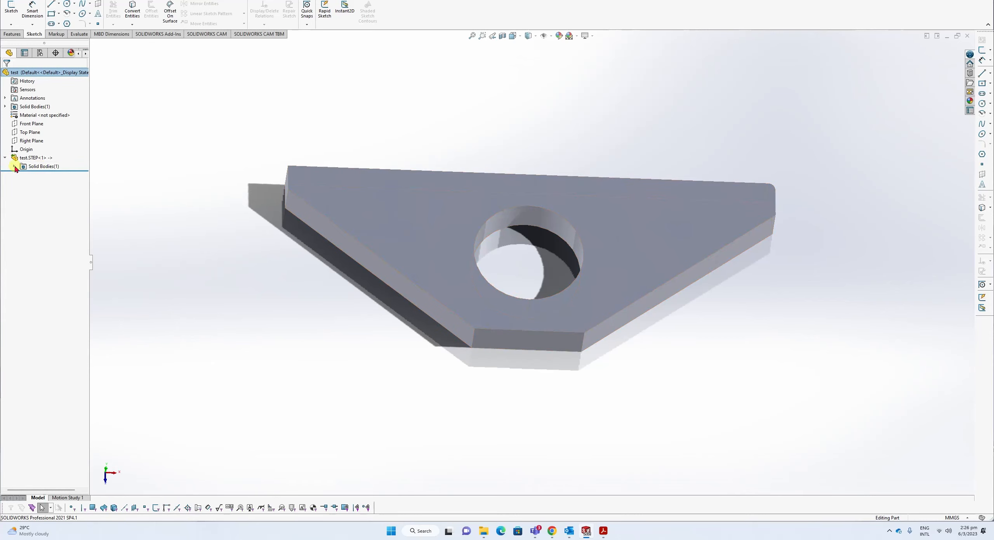
Inspect the test.STEP<1> solid body and its top face, then return to Part2.
{"action": "left_click", "coordinate": [14, 166]}
{"action": "left_click", "coordinate": [43, 175]}
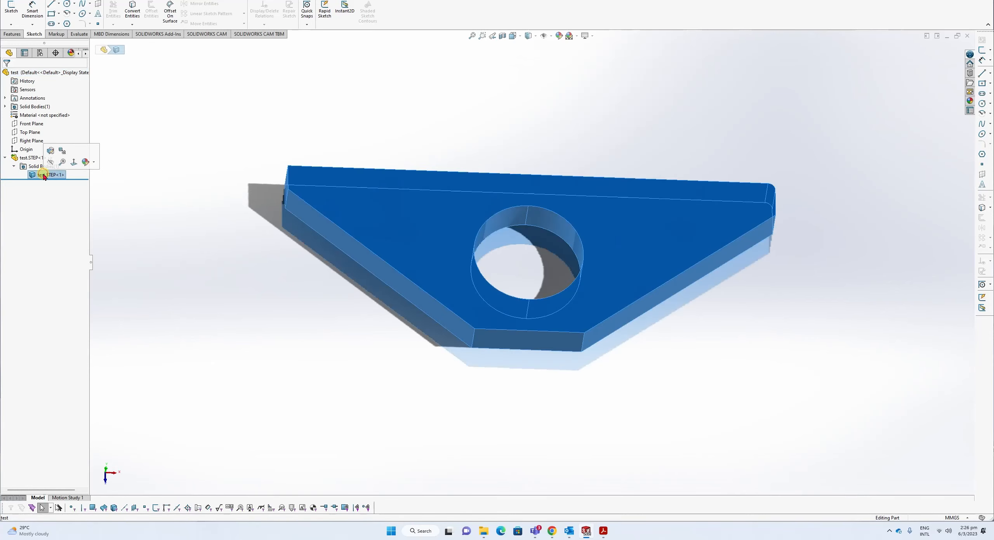
{"action": "left_click", "coordinate": [134, 187]}
{"action": "left_click", "coordinate": [395, 218]}
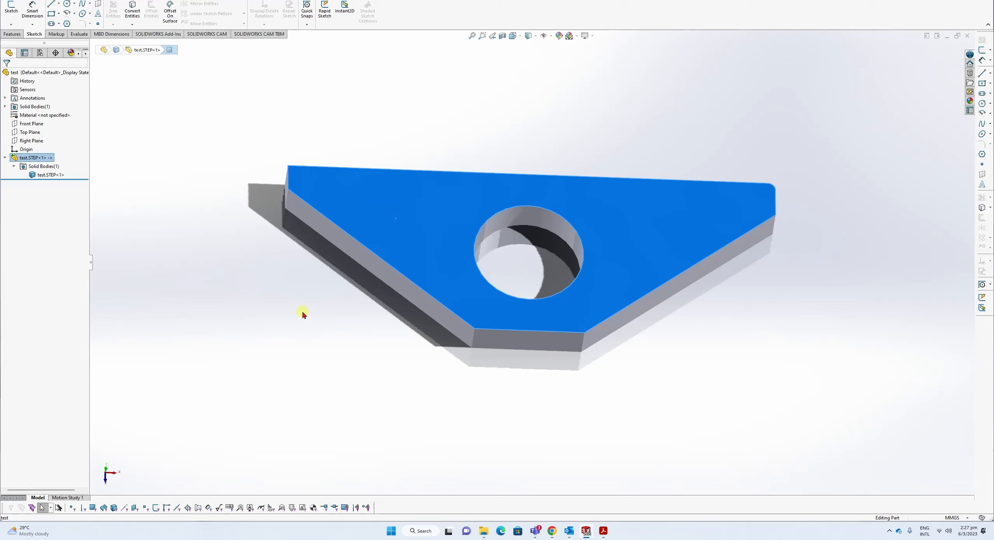
{"action": "left_click", "coordinate": [586, 533]}
{"action": "left_click", "coordinate": [547, 489]}
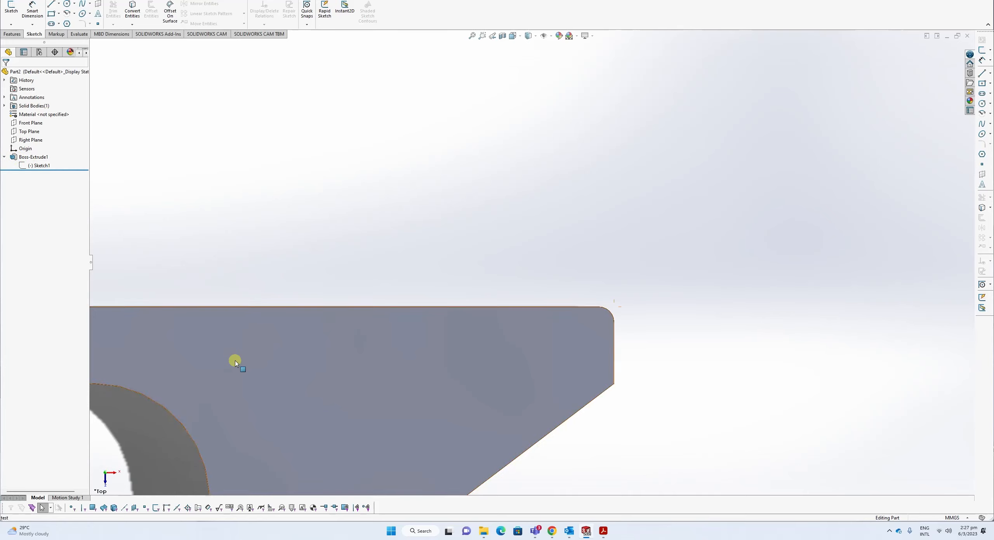
Show Part2's Sketch1 dimensions, then minimize the Part2 document window.
{"action": "scroll", "coordinate": [236, 360], "scroll_direction": "up", "scroll_amount": 3}
{"action": "left_click", "coordinate": [31, 165]}
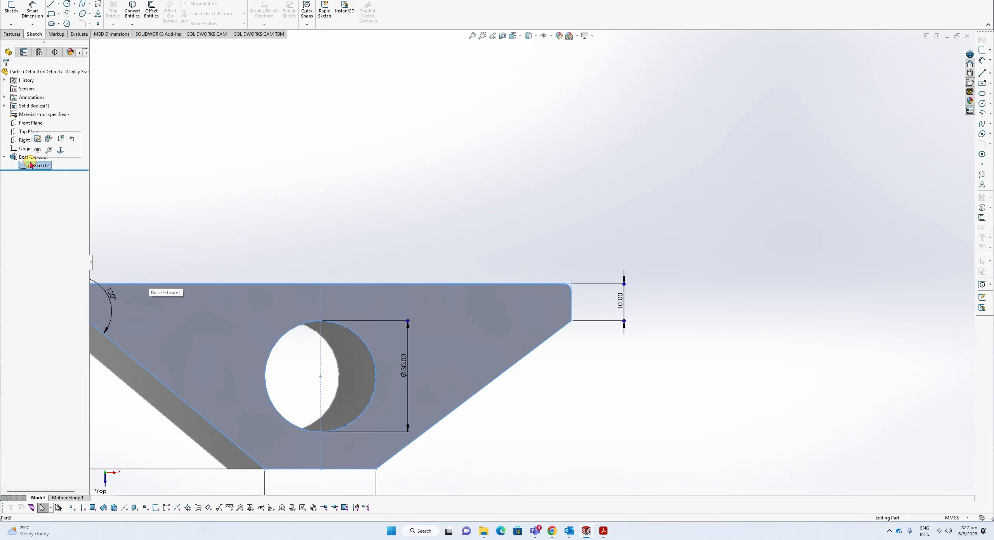
{"action": "scroll", "coordinate": [410, 367], "scroll_direction": "up", "scroll_amount": 2}
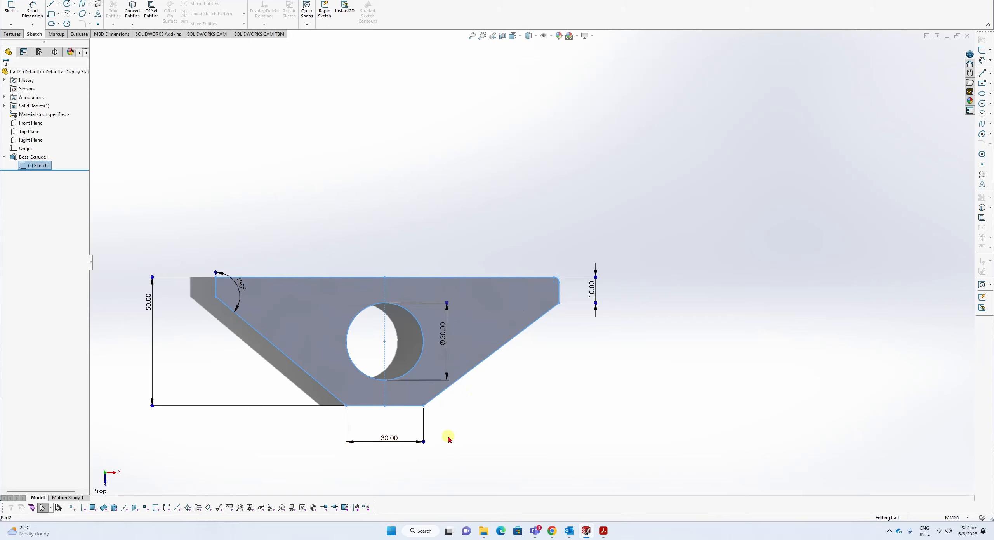
{"action": "mouse_move", "coordinate": [586, 531]}
{"action": "left_click", "coordinate": [947, 36]}
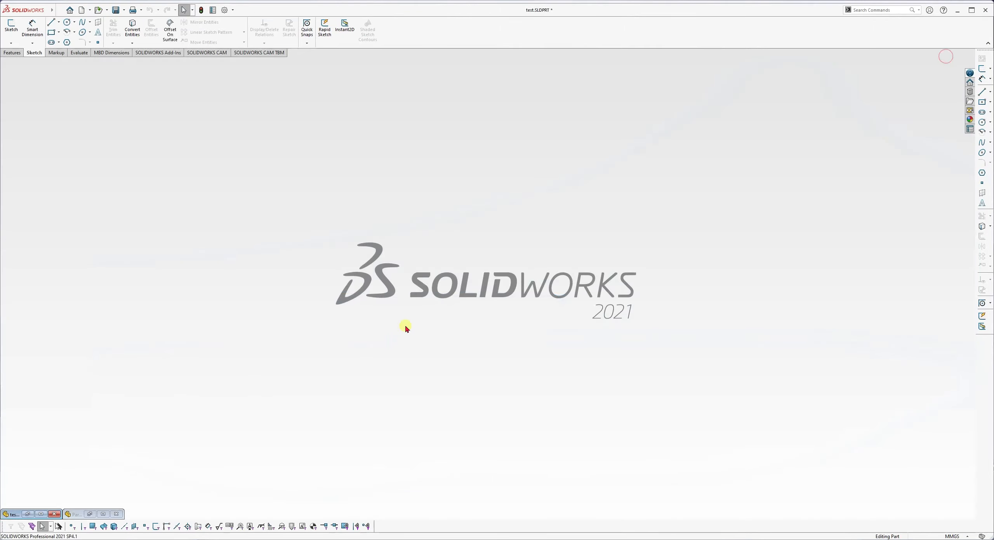
Restore the test part window and select its imported body.
{"action": "left_click", "coordinate": [42, 496]}
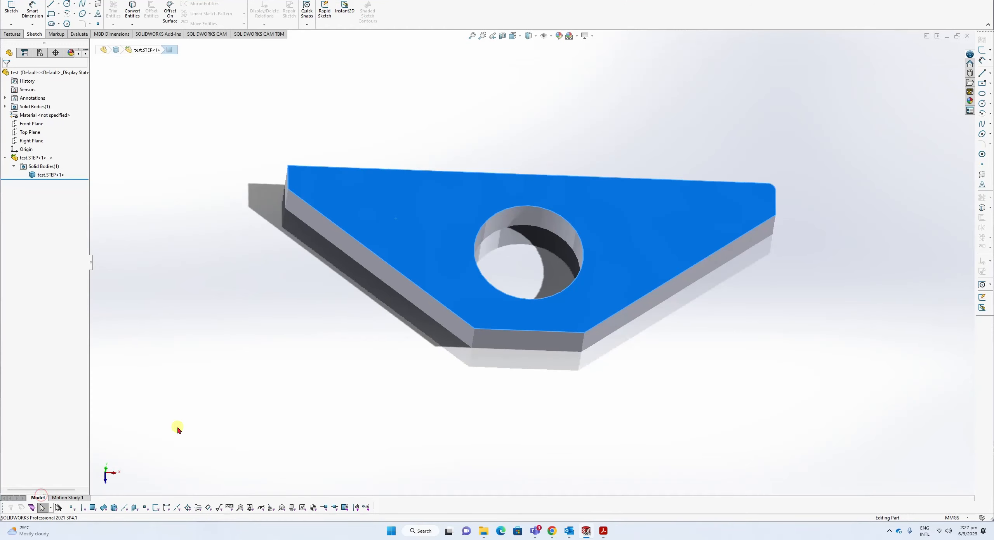
{"action": "left_click", "coordinate": [214, 286]}
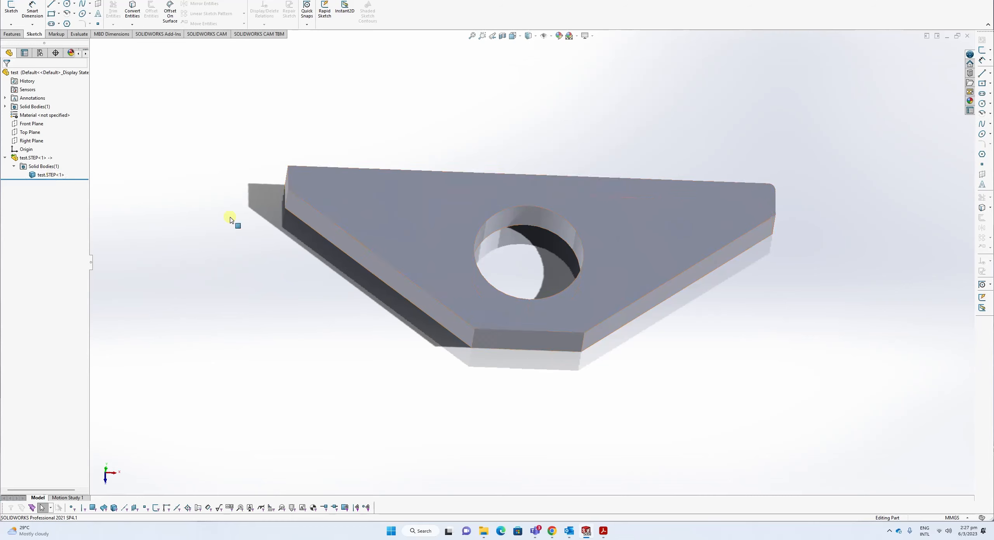
{"action": "left_click", "coordinate": [405, 216]}
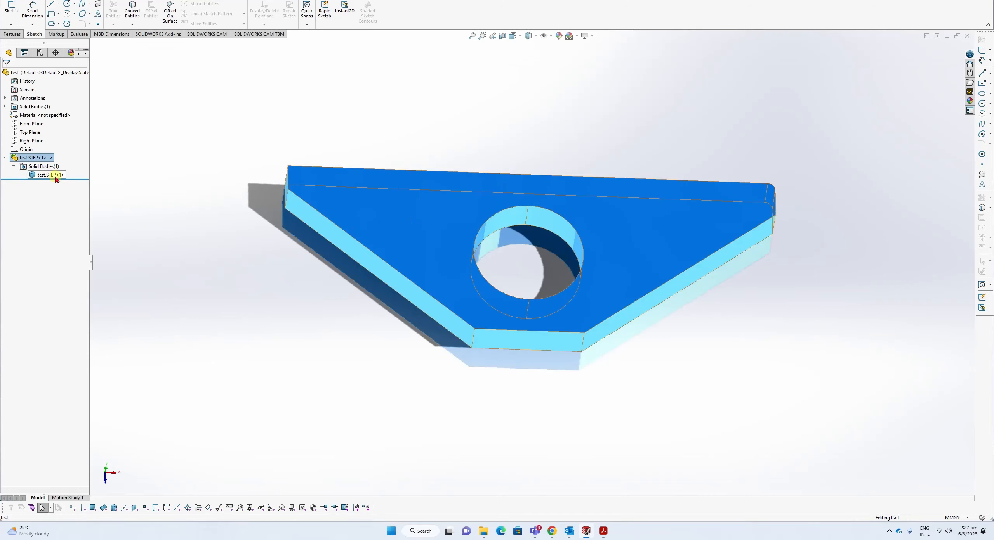
{"action": "left_click", "coordinate": [43, 175]}
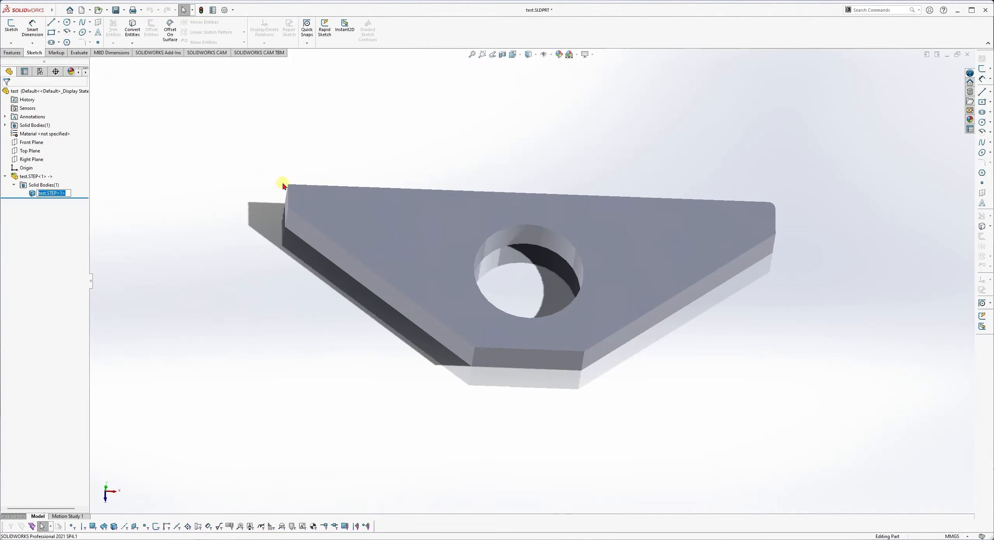
Sketch on the top face and convert its outline and hole edges into a fully defined Sketch2.
{"action": "left_click", "coordinate": [404, 230]}
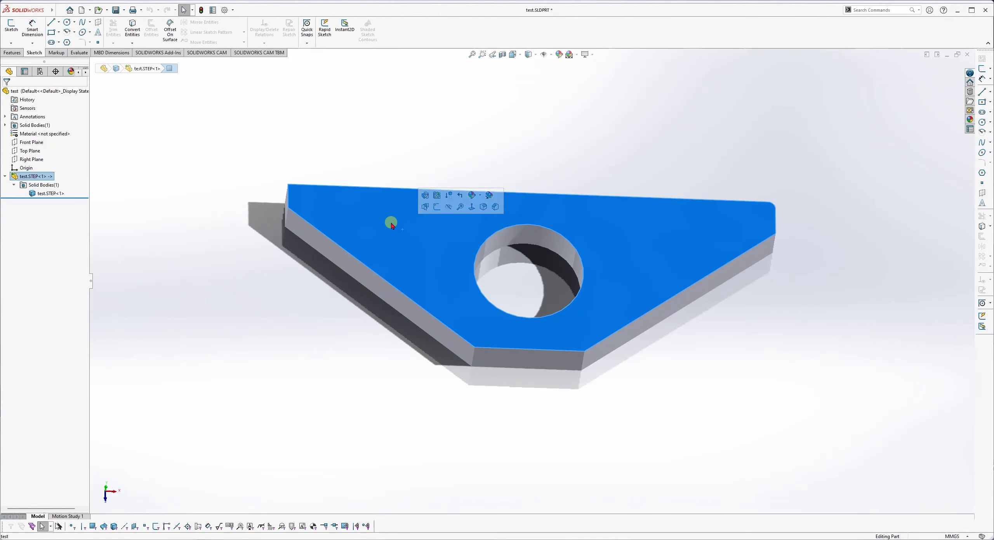
{"action": "left_click", "coordinate": [10, 26]}
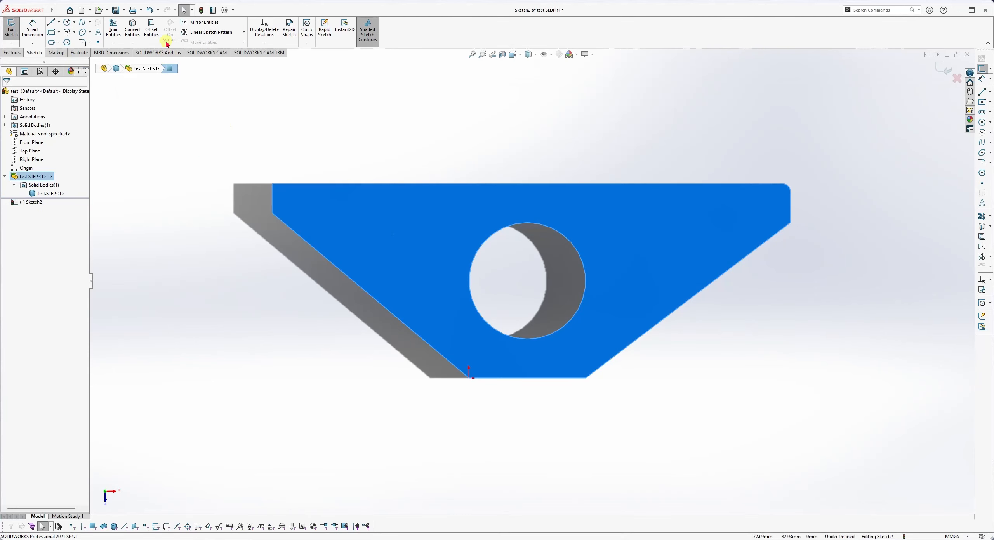
{"action": "left_click", "coordinate": [136, 26]}
{"action": "middle_click_drag", "start_coordinate": [396, 330], "coordinate": [465, 252]}
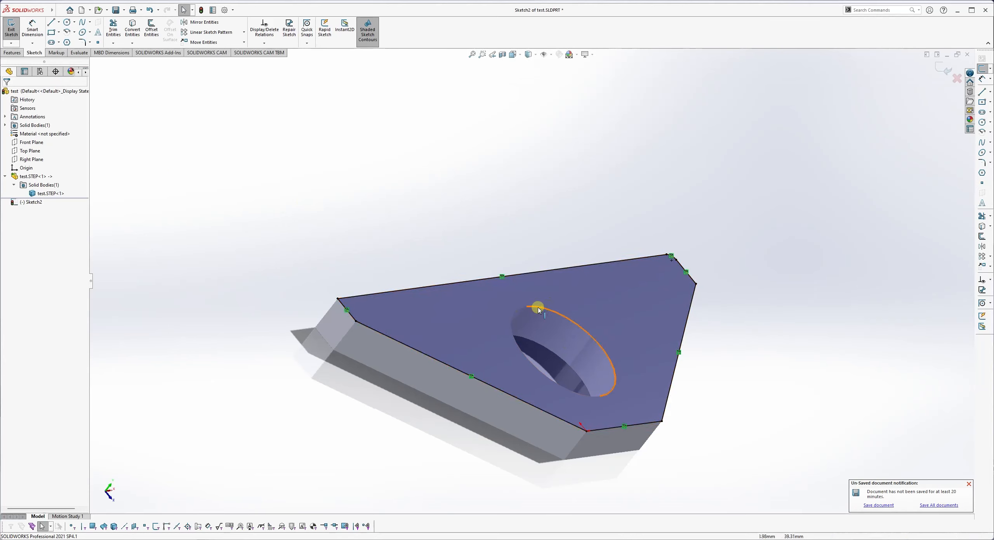
{"action": "mouse_move", "coordinate": [541, 305]}
{"action": "middle_mouse_down"}
{"action": "mouse_move", "coordinate": [508, 310]}
{"action": "mouse_move", "coordinate": [477, 346]}
{"action": "mouse_move", "coordinate": [519, 281]}
{"action": "middle_mouse_up"}
{"action": "mouse_move", "coordinate": [415, 370]}
{"action": "middle_mouse_down"}
{"action": "mouse_move", "coordinate": [417, 295]}
{"action": "mouse_move", "coordinate": [437, 308]}
{"action": "middle_mouse_up"}
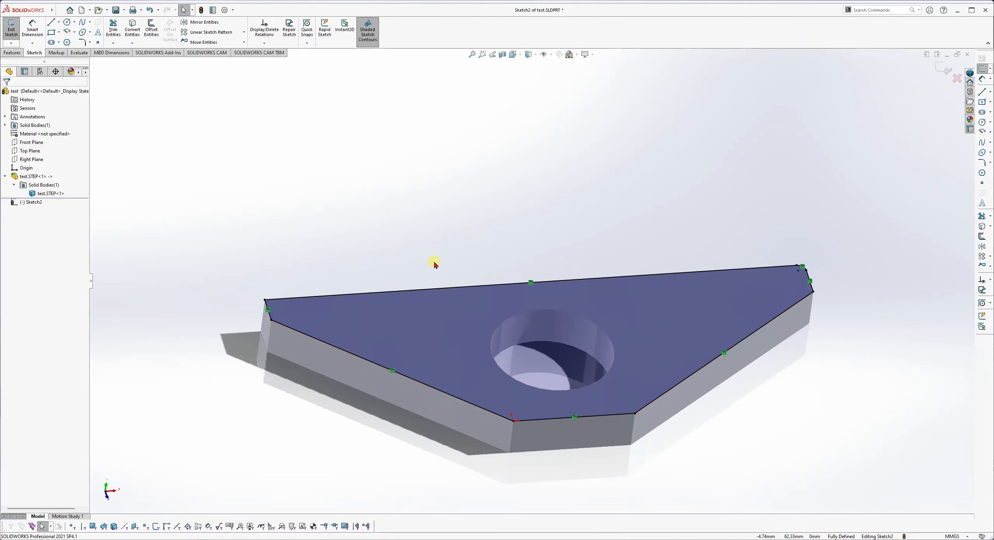
{"action": "left_click", "coordinate": [446, 333]}
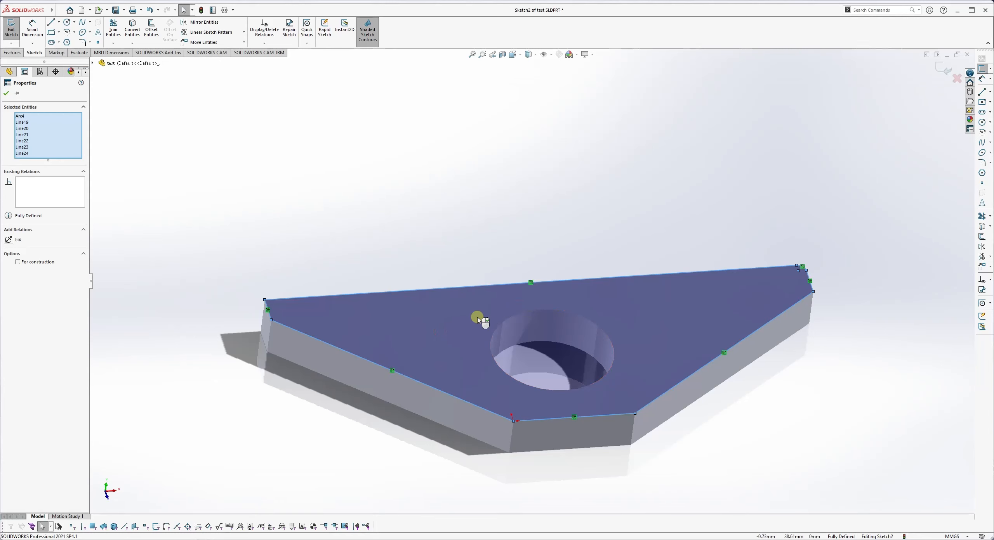
{"action": "key", "text": "Escape"}
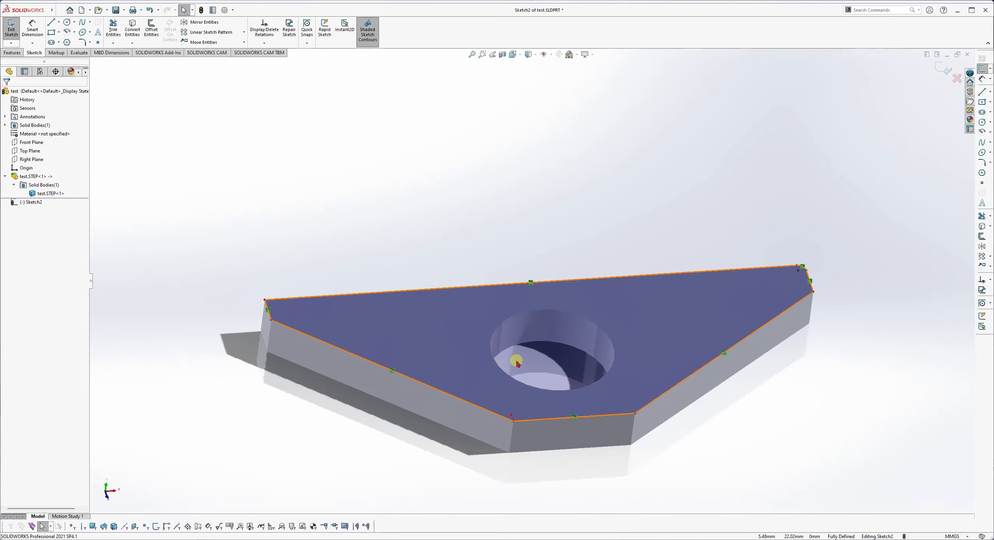
{"action": "left_click", "coordinate": [12, 52]}
{"action": "left_click", "coordinate": [14, 29]}
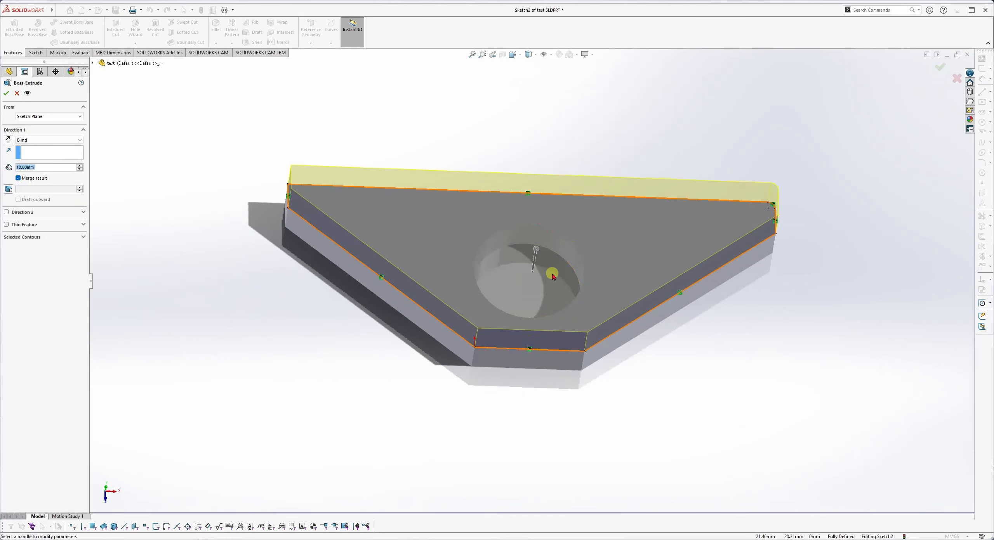
Extrude Sketch2 10.00 mm Blind with Merge result, then select the new top face.
{"action": "middle_click_drag", "start_coordinate": [549, 257], "coordinate": [560, 198]}
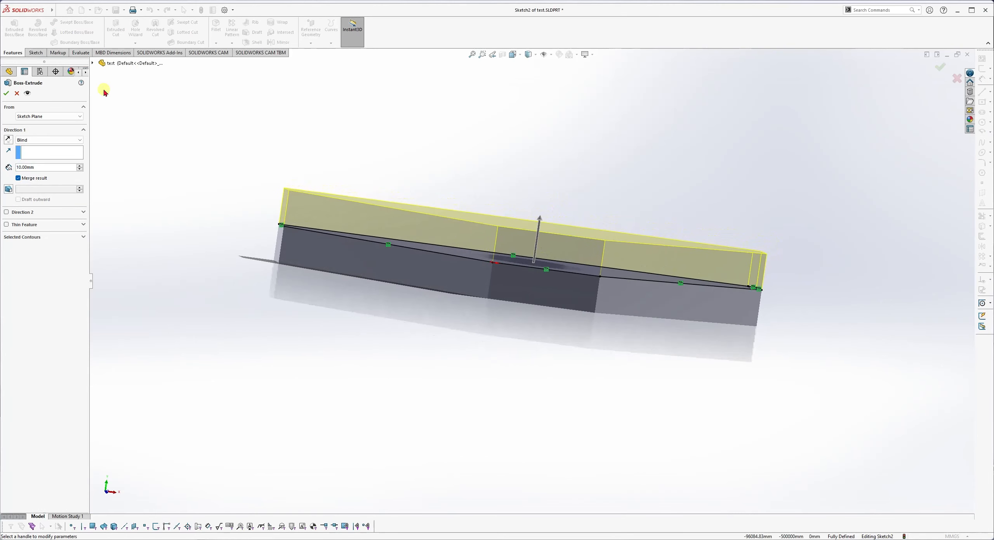
{"action": "left_click", "coordinate": [7, 94]}
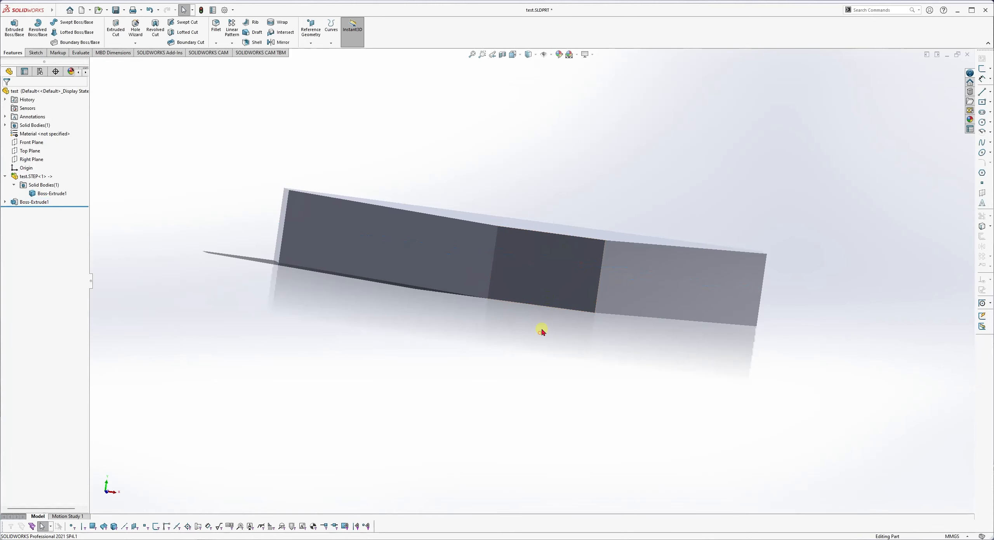
{"action": "middle_click_drag", "start_coordinate": [541, 328], "coordinate": [570, 373]}
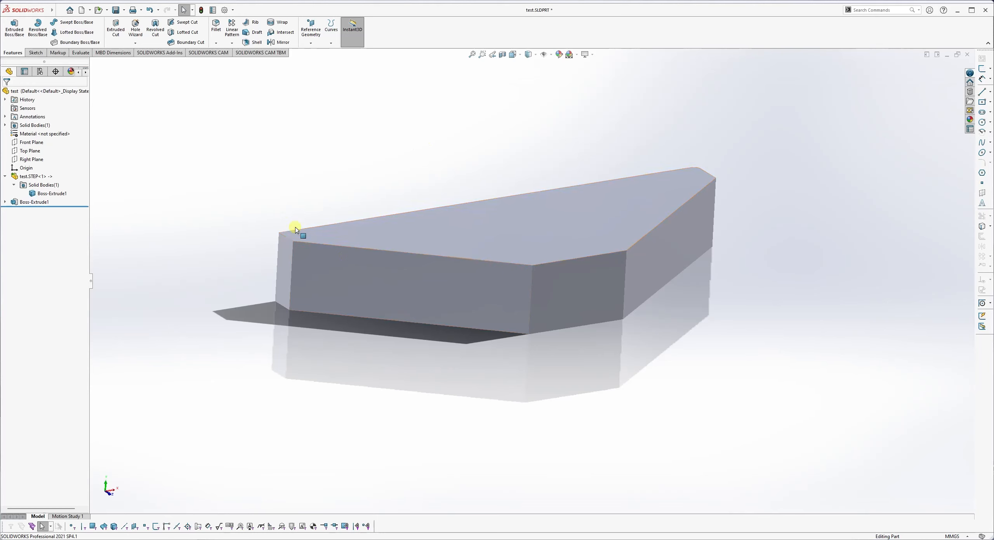
{"action": "middle_click_drag", "start_coordinate": [353, 237], "coordinate": [351, 317]}
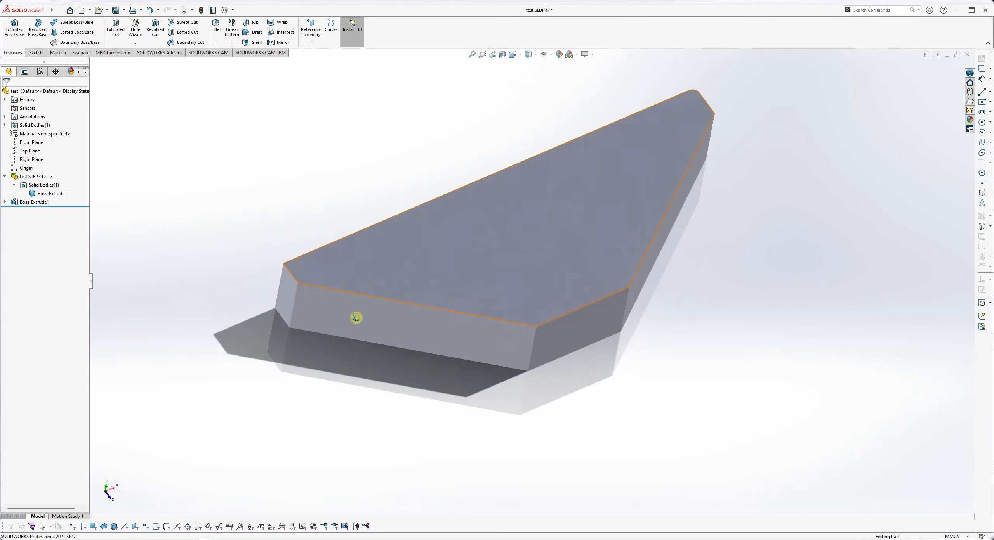
{"action": "left_click", "coordinate": [548, 251]}
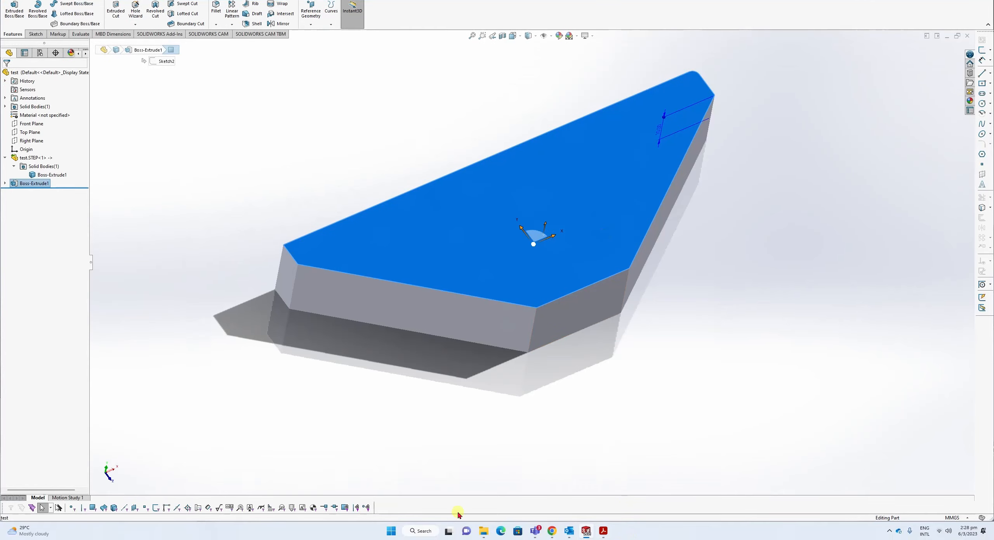
Restore the test part window and select the model's top face.
{"action": "left_click", "coordinate": [947, 36]}
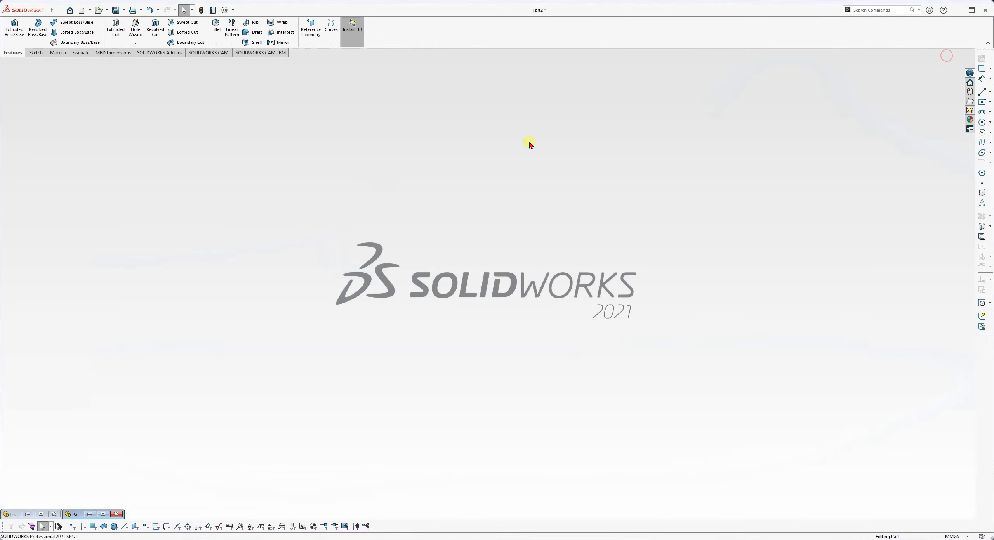
{"action": "left_click", "coordinate": [42, 494]}
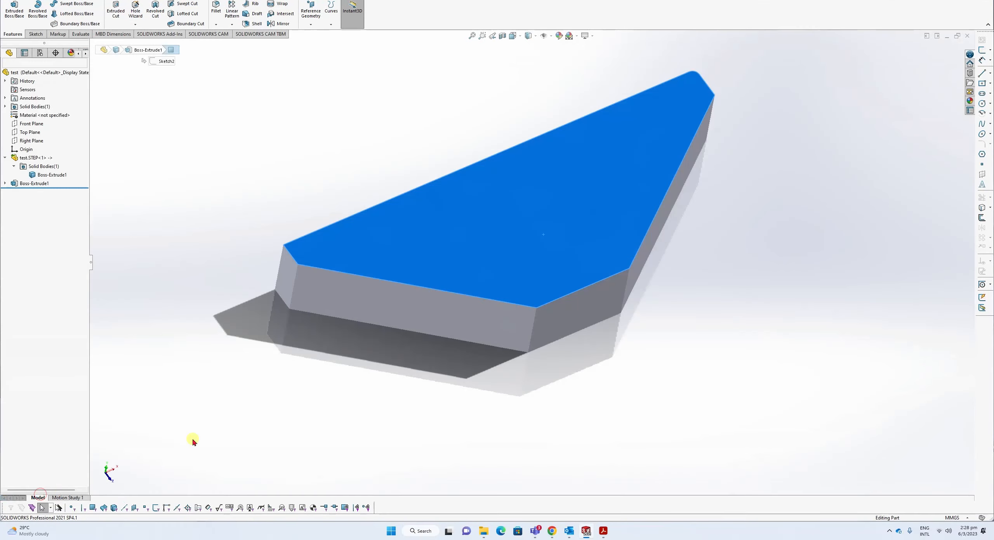
{"action": "left_click", "coordinate": [227, 341]}
{"action": "scroll", "coordinate": [235, 199], "scroll_direction": "up", "scroll_amount": 3}
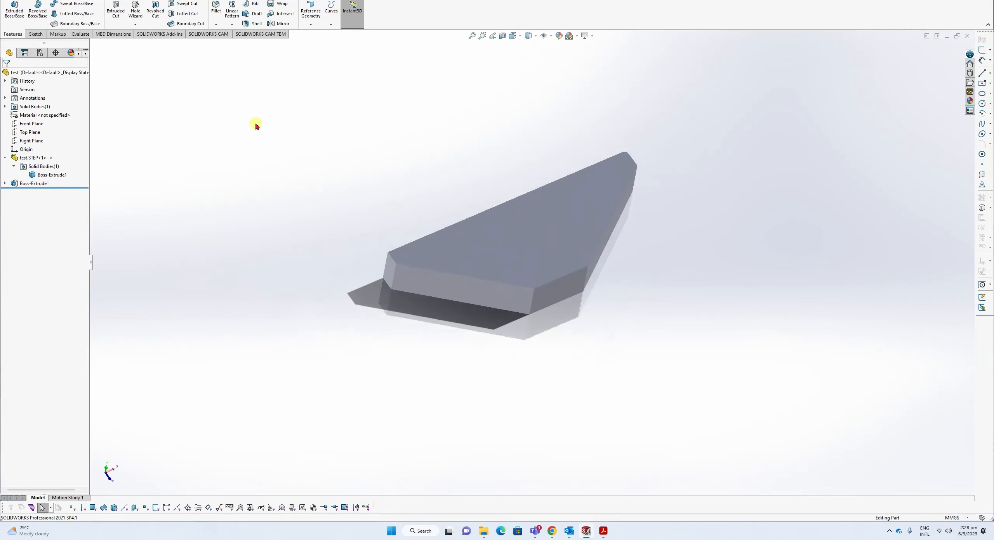
{"action": "left_click", "coordinate": [36, 52]}
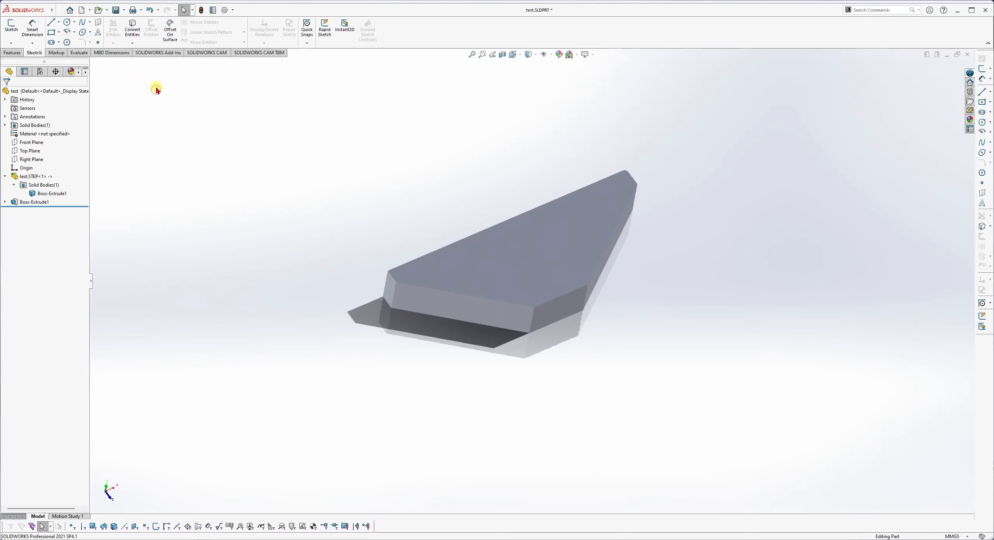
{"action": "left_click", "coordinate": [472, 283]}
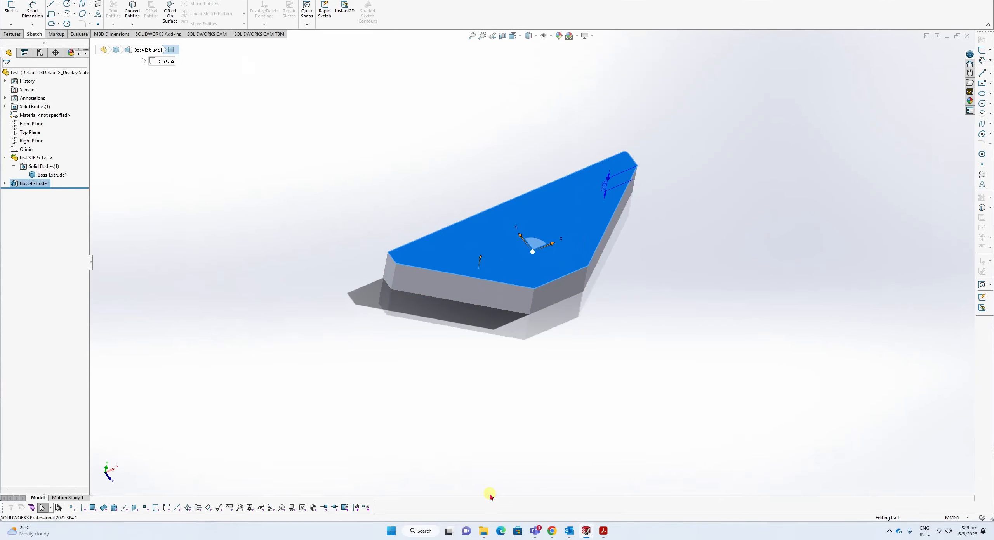
In Part2, start Sketch3 on the plate's top face and view it at a tilted angle.
{"action": "mouse_move", "coordinate": [584, 533]}
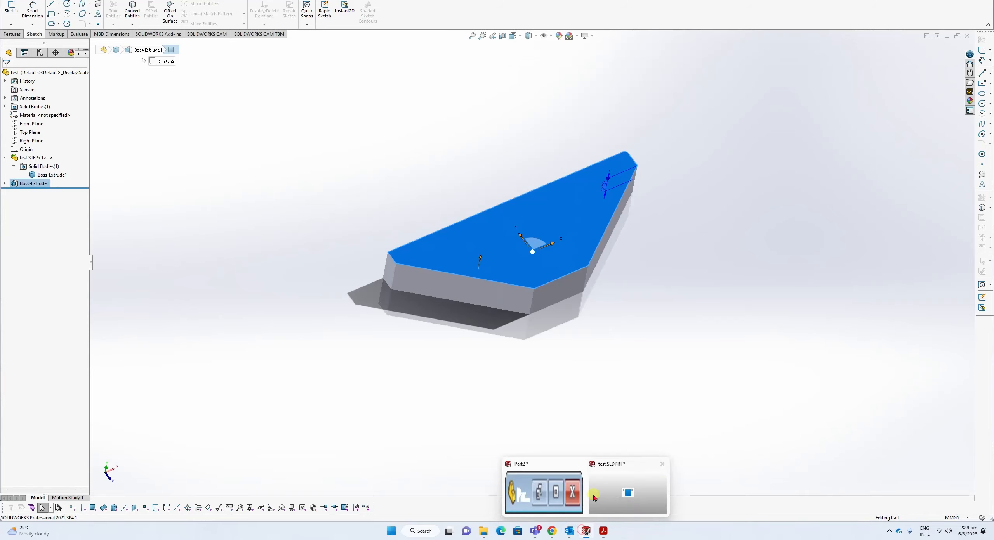
{"action": "left_click", "coordinate": [542, 497]}
{"action": "left_click", "coordinate": [253, 183]}
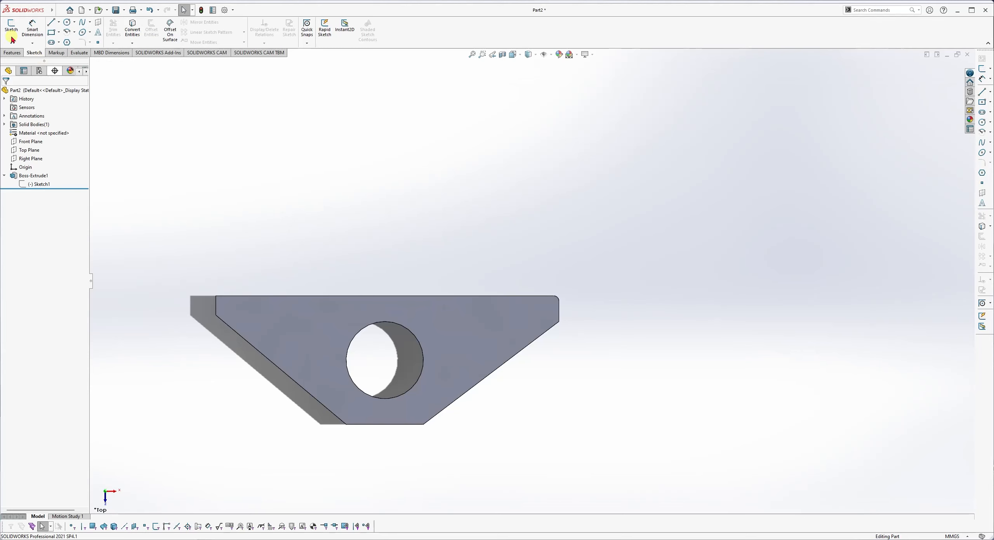
{"action": "left_click", "coordinate": [295, 317]}
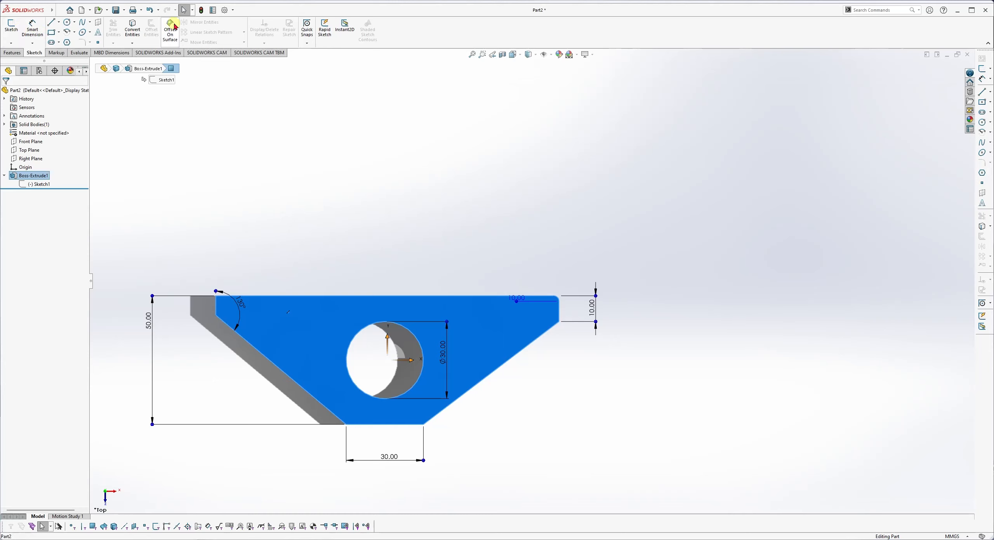
{"action": "scroll", "coordinate": [305, 228], "scroll_direction": "up", "scroll_amount": 1}
{"action": "scroll", "coordinate": [306, 229], "scroll_direction": "up", "scroll_amount": 1}
{"action": "middle_click_drag", "start_coordinate": [305, 228], "coordinate": [313, 128]}
{"action": "left_click", "coordinate": [321, 183]}
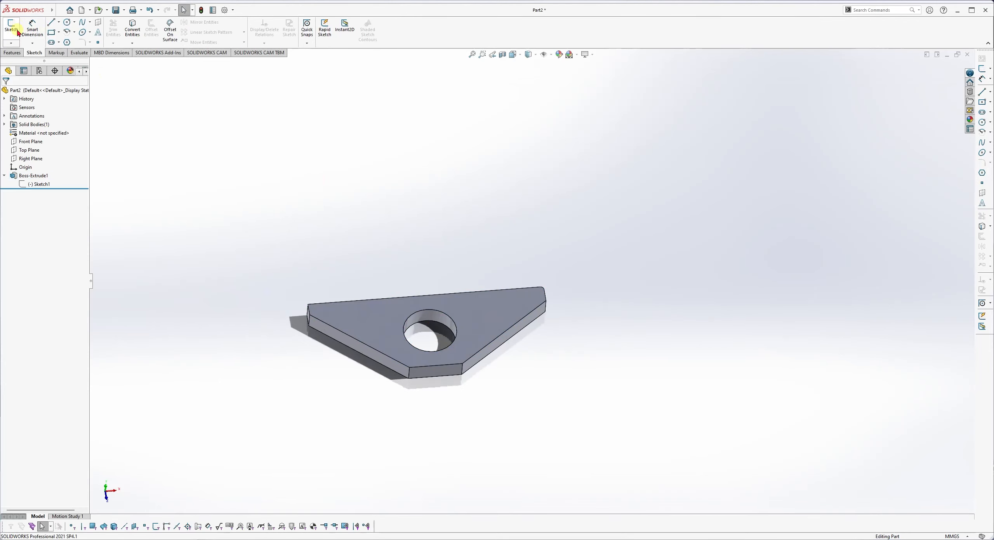
{"action": "left_click", "coordinate": [369, 315]}
{"action": "left_click", "coordinate": [11, 27]}
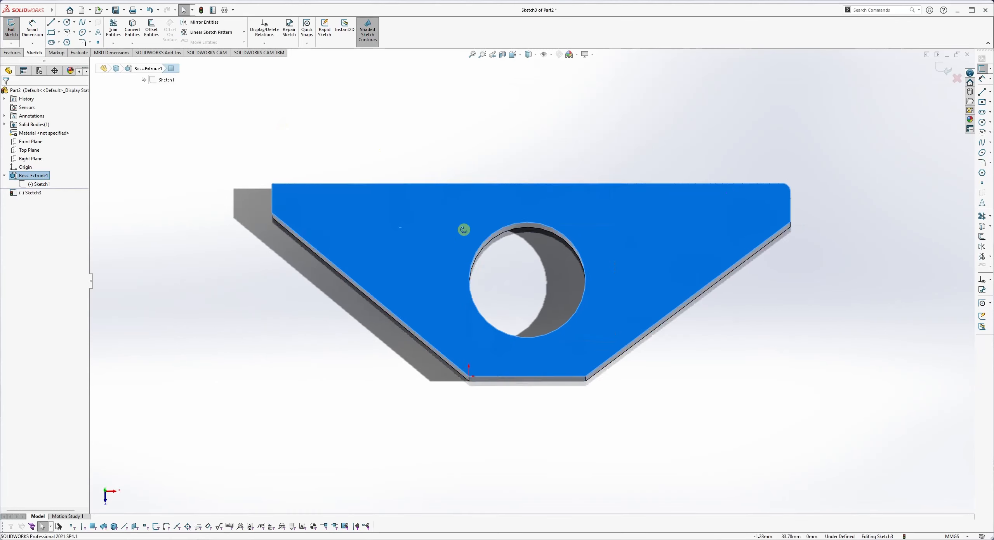
{"action": "middle_click_drag", "start_coordinate": [464, 230], "coordinate": [426, 100]}
{"action": "mouse_move", "coordinate": [459, 224]}
{"action": "middle_mouse_down"}
{"action": "mouse_move", "coordinate": [413, 188]}
{"action": "mouse_move", "coordinate": [448, 209]}
{"action": "mouse_move", "coordinate": [459, 277]}
{"action": "middle_mouse_up"}
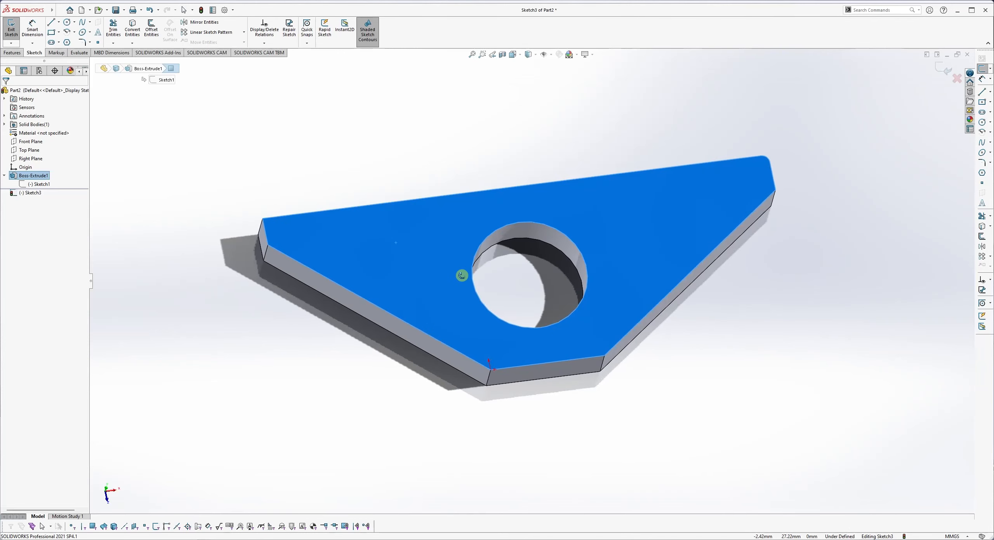
{"action": "left_click", "coordinate": [52, 22]}
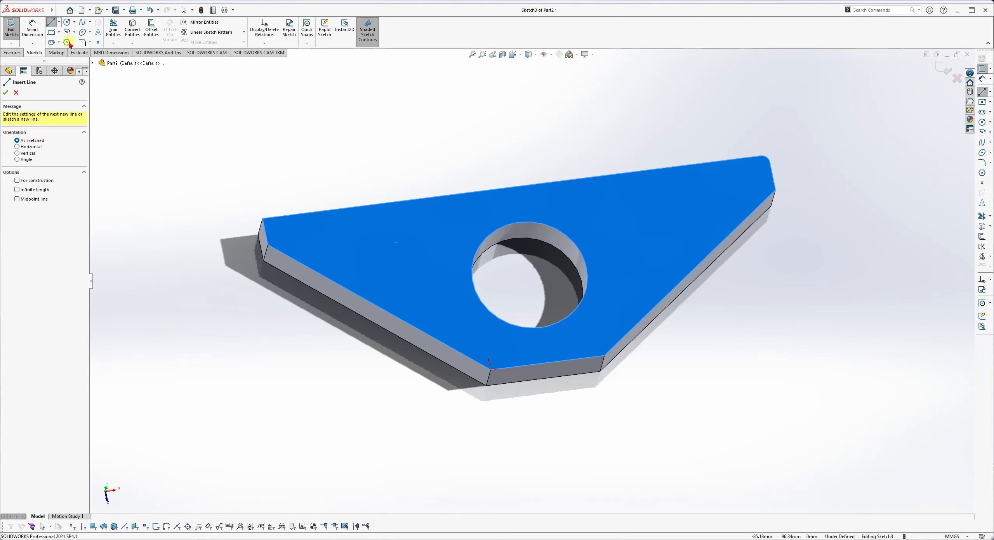
Sketch two small circles, one above the other, on the plate's left side beside the large hole.
{"action": "left_click", "coordinate": [67, 22]}
{"action": "left_click", "coordinate": [384, 253]}
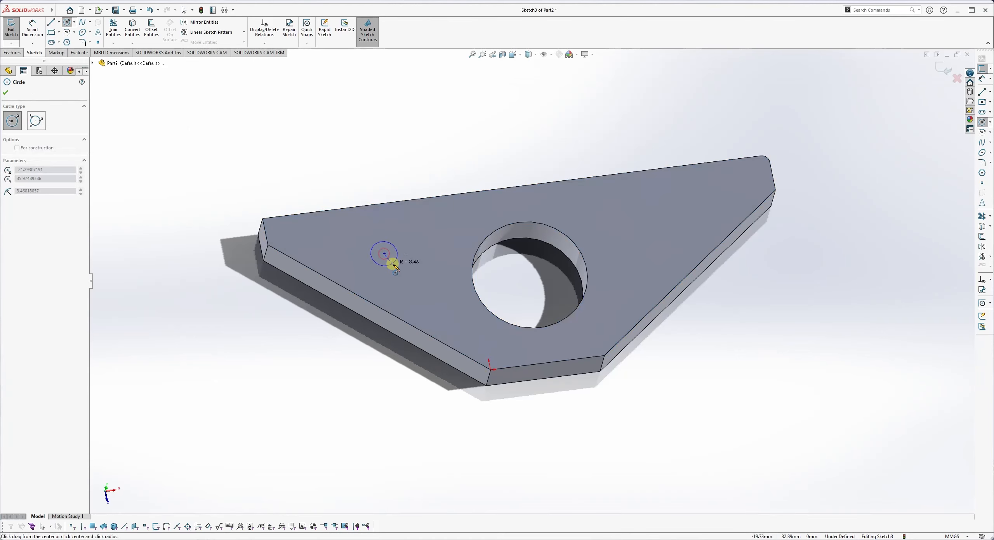
{"action": "left_click", "coordinate": [393, 265]}
{"action": "key", "text": "Escape"}
{"action": "middle_click_drag", "start_coordinate": [460, 271], "coordinate": [433, 278]}
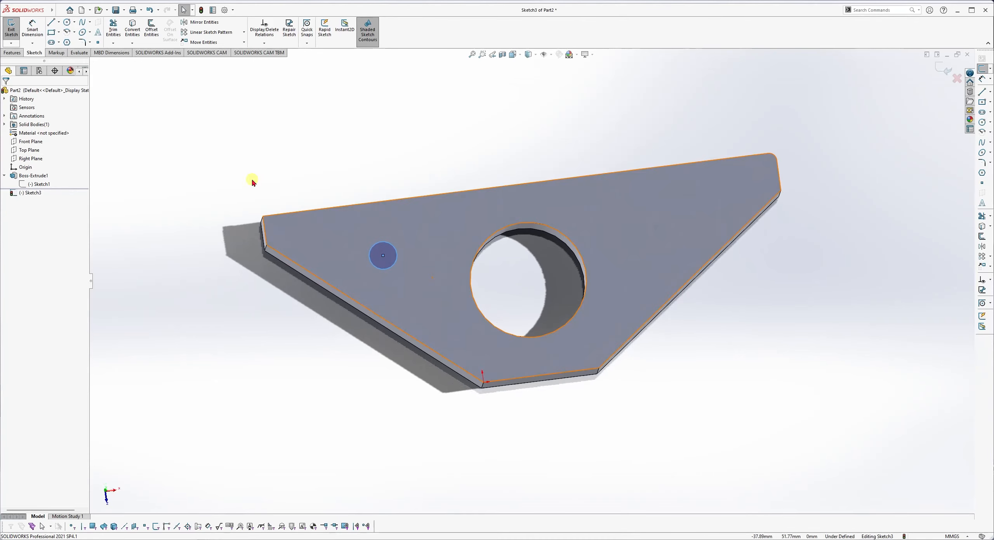
{"action": "left_click", "coordinate": [67, 23]}
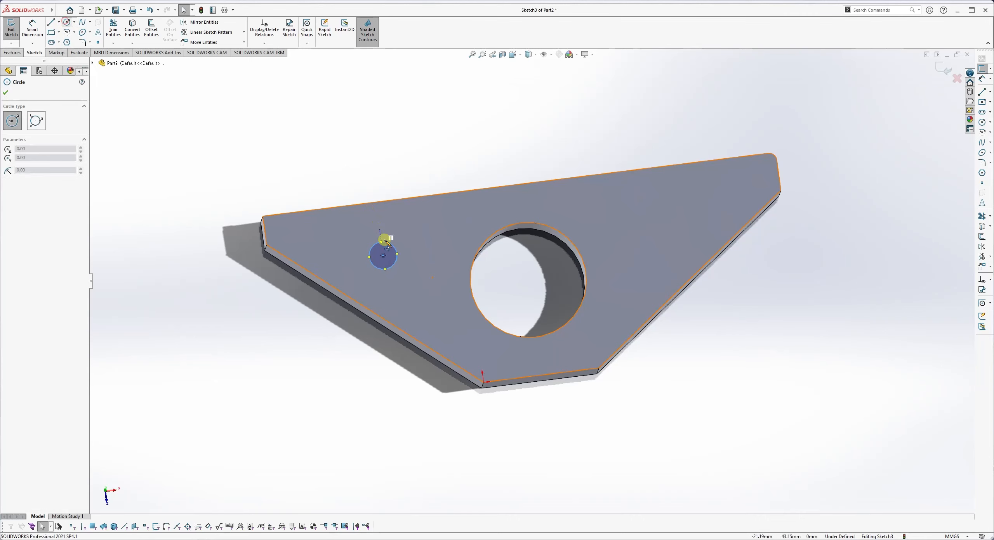
{"action": "left_click", "coordinate": [421, 288]}
{"action": "left_click", "coordinate": [432, 298]}
{"action": "key", "text": "Escape"}
{"action": "middle_click_drag", "start_coordinate": [476, 264], "coordinate": [472, 286]}
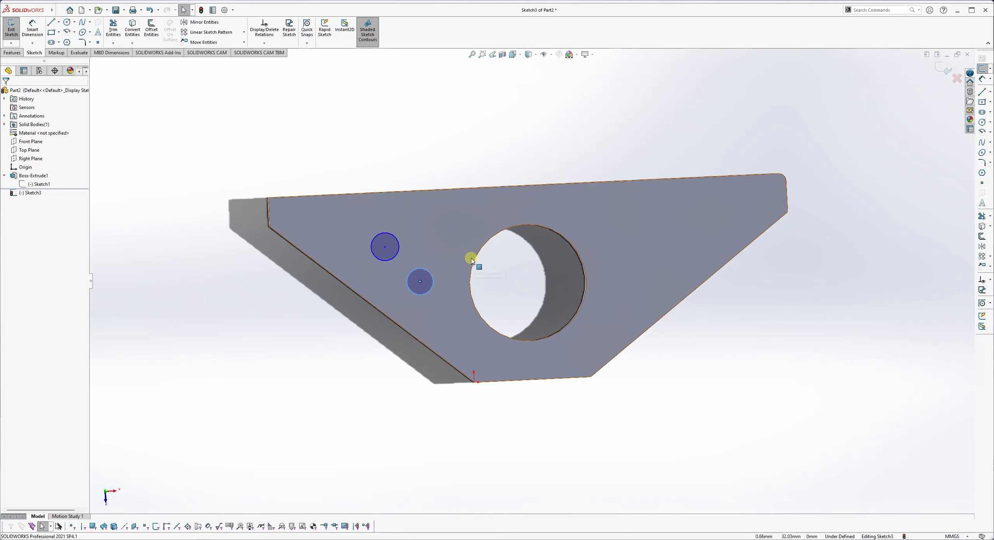
{"action": "middle_click_drag", "start_coordinate": [451, 250], "coordinate": [526, 307]}
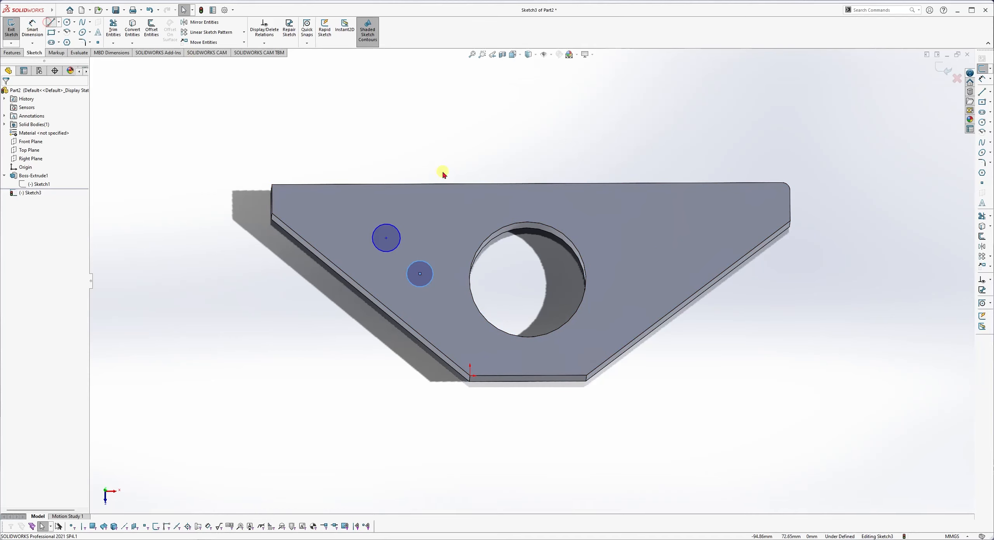
Draw a vertical construction centerline from the bottom edge's midpoint to the top edge.
{"action": "left_click", "coordinate": [528, 376]}
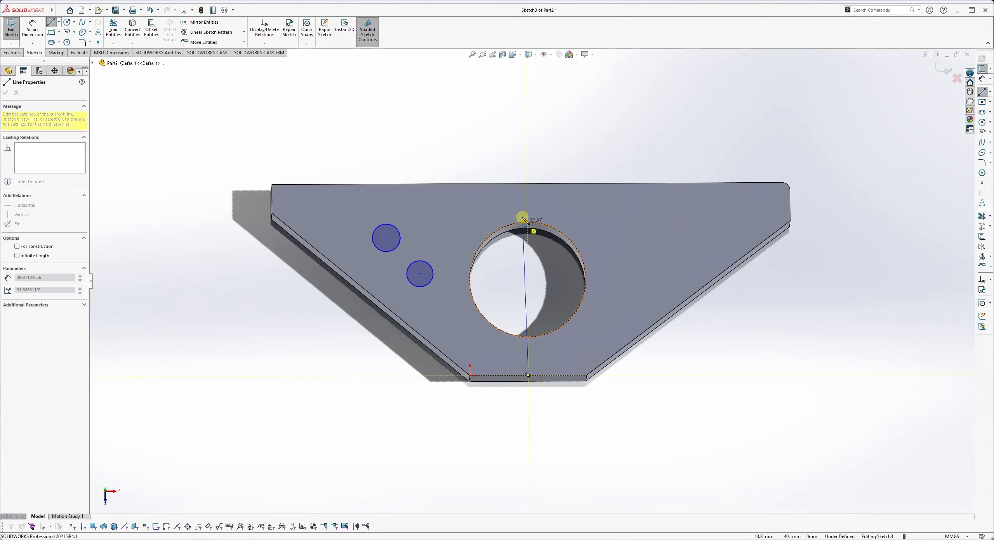
{"action": "left_click", "coordinate": [527, 184]}
{"action": "key", "text": "Escape"}
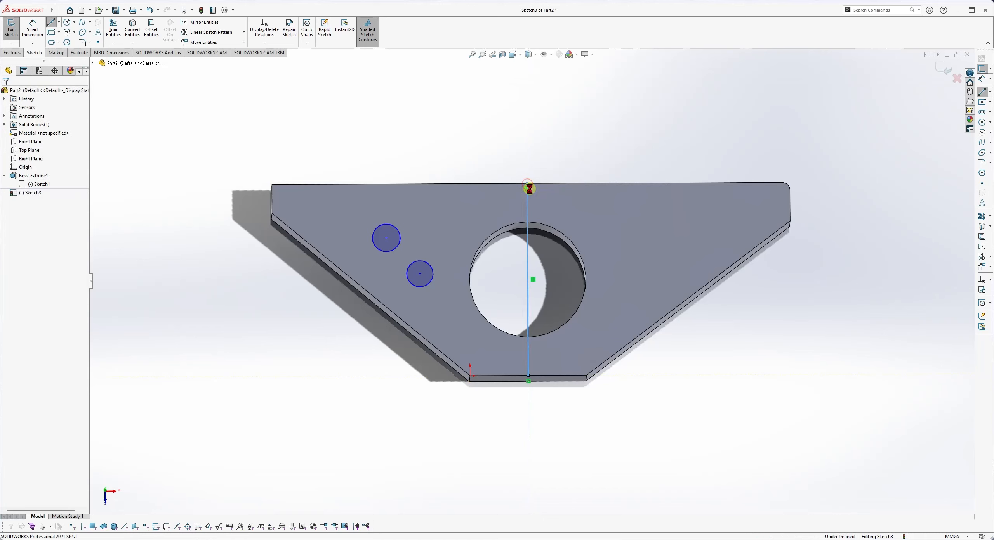
{"action": "left_click", "coordinate": [528, 208]}
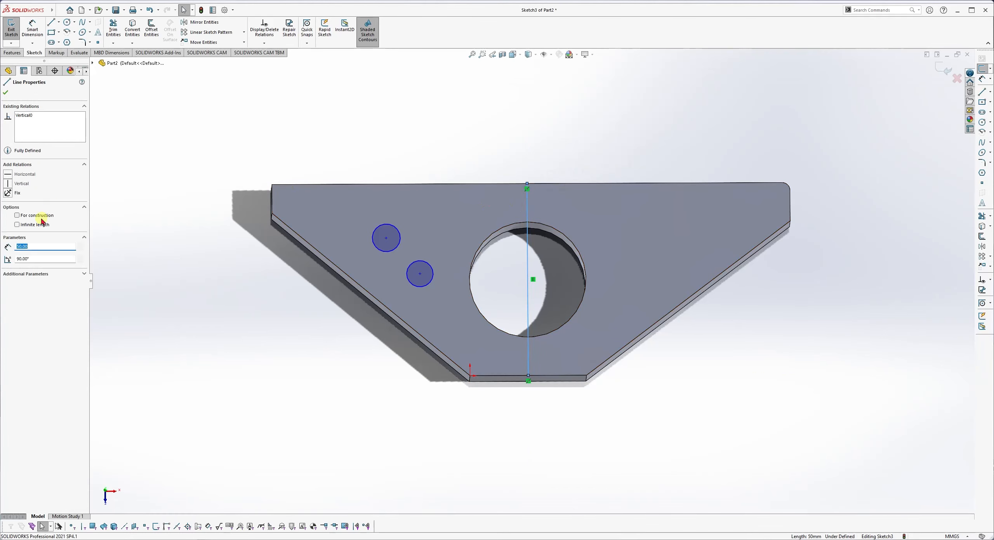
{"action": "left_click", "coordinate": [18, 216]}
{"action": "left_click", "coordinate": [155, 264]}
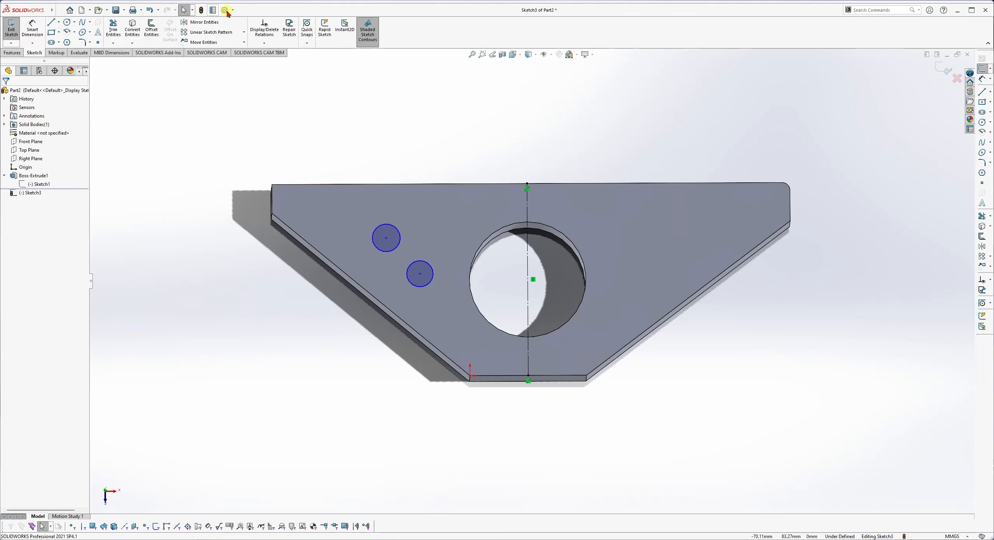
Mirror the two small circles about the vertical centerline onto the right side.
{"action": "left_click", "coordinate": [204, 23]}
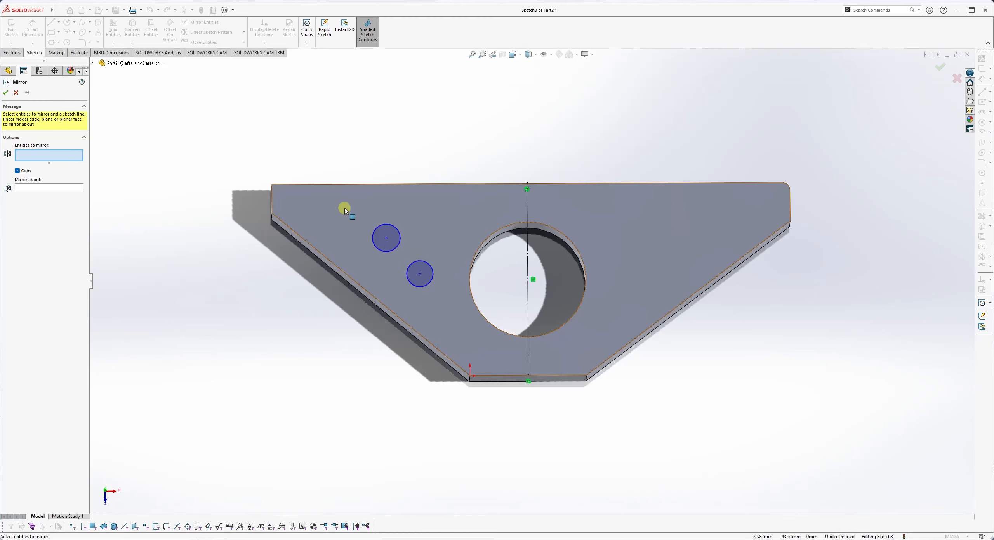
{"action": "left_click_drag", "start_coordinate": [342, 207], "coordinate": [451, 303]}
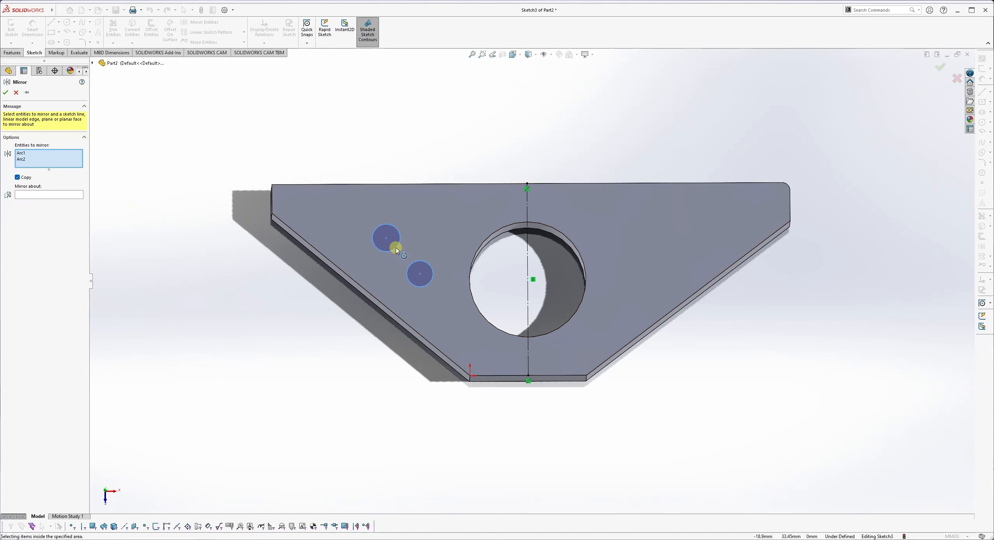
{"action": "left_click", "coordinate": [46, 196]}
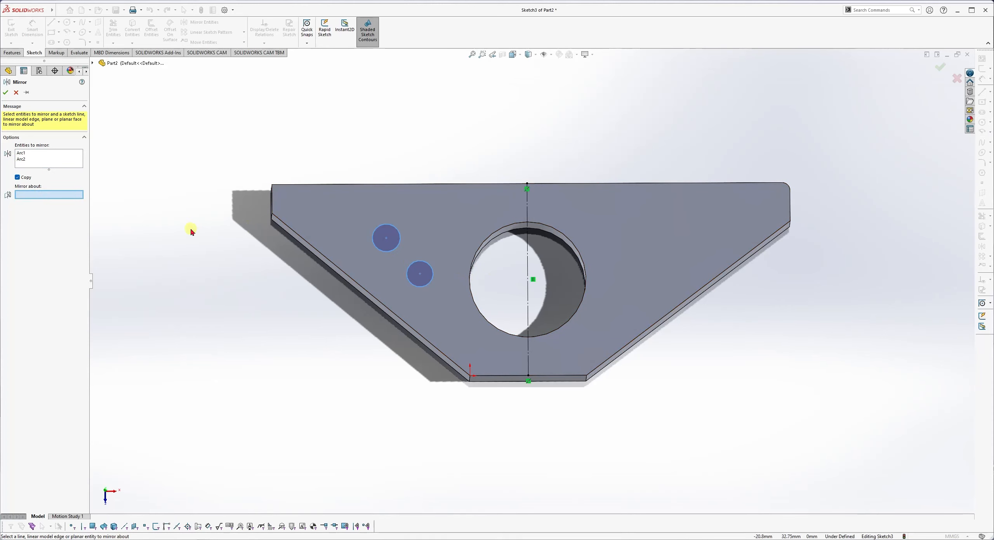
{"action": "left_click", "coordinate": [528, 250]}
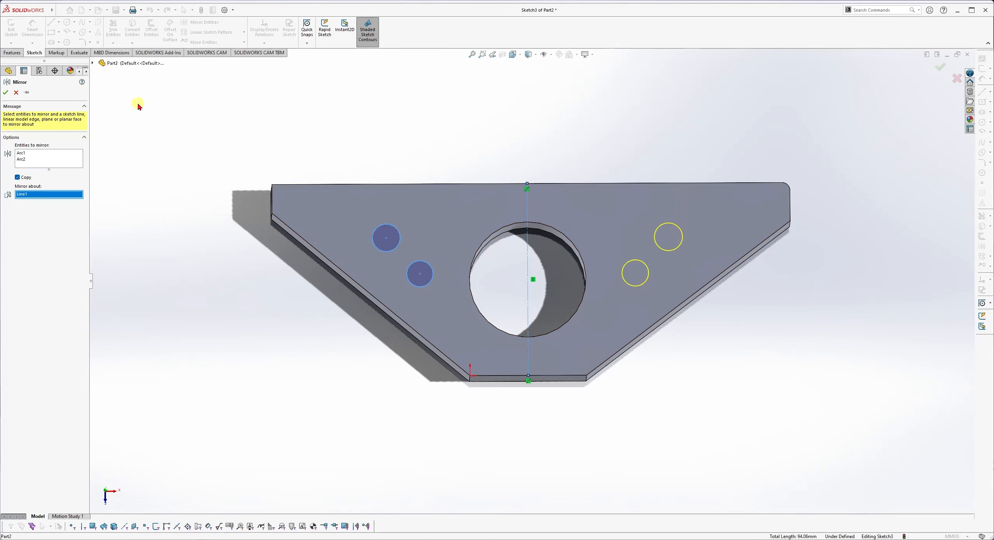
{"action": "left_click", "coordinate": [6, 93]}
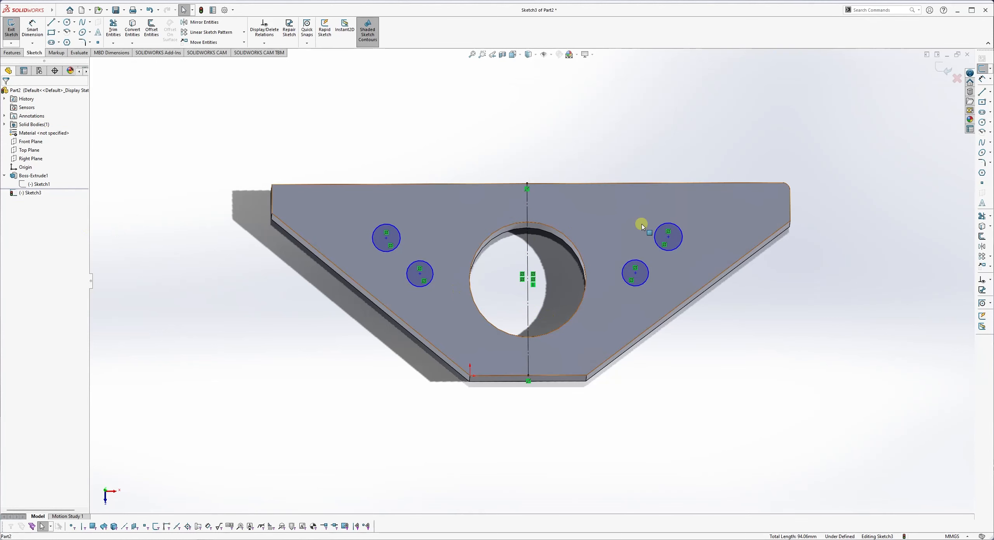
Extrude-cut the four small circles Blind 10.00 mm into the plate, then inspect the new holes.
{"action": "left_click", "coordinate": [7, 54]}
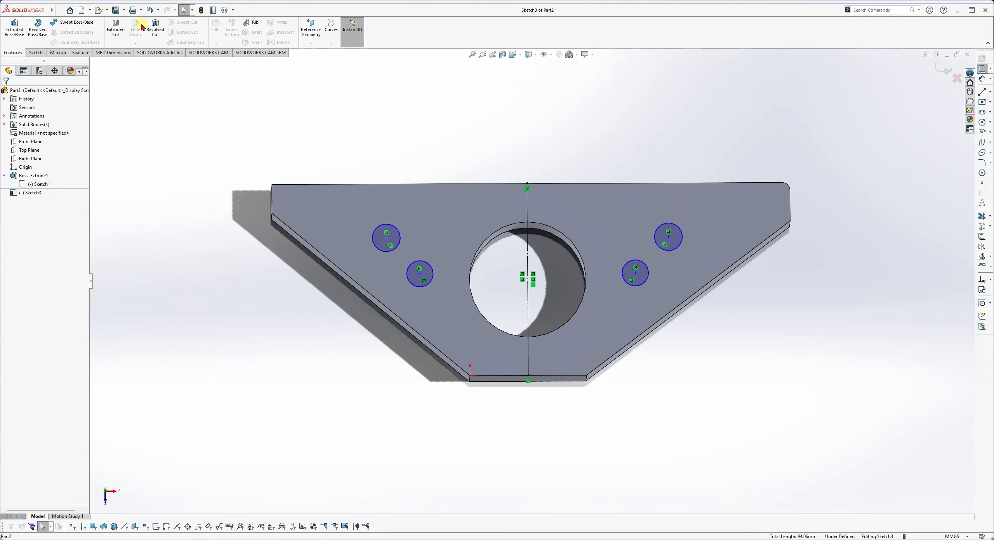
{"action": "left_click", "coordinate": [116, 29]}
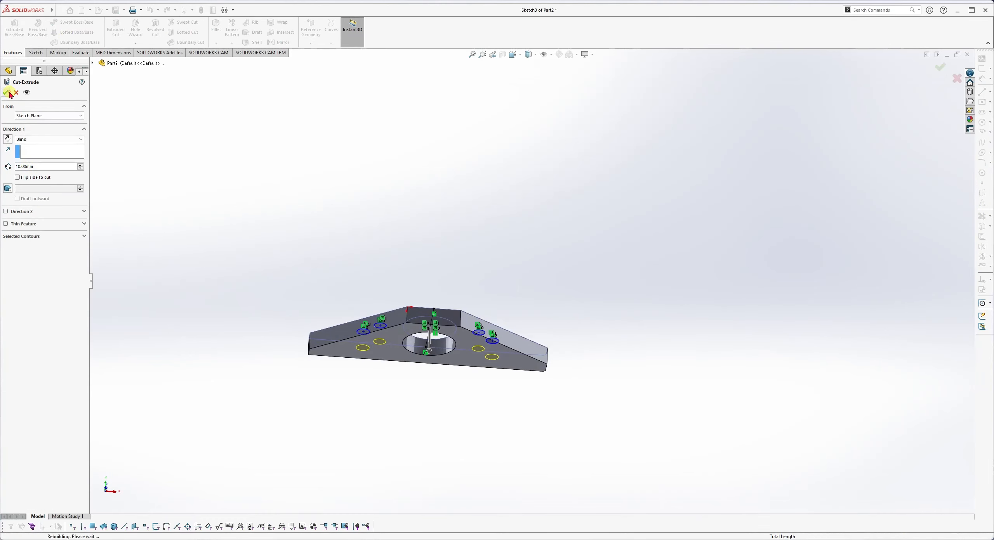
{"action": "left_click", "coordinate": [6, 92]}
{"action": "middle_click_drag", "start_coordinate": [421, 317], "coordinate": [380, 433]}
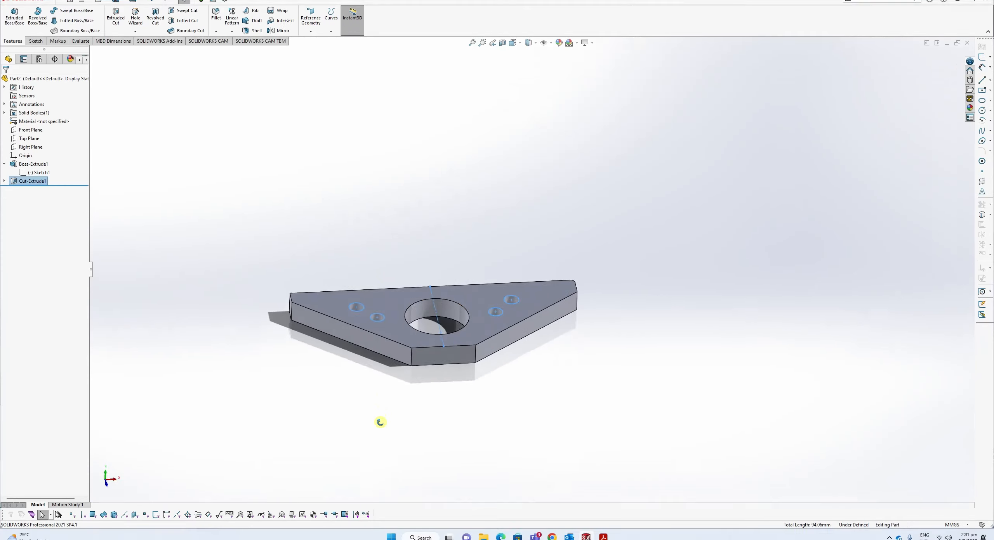
{"action": "left_click", "coordinate": [431, 201]}
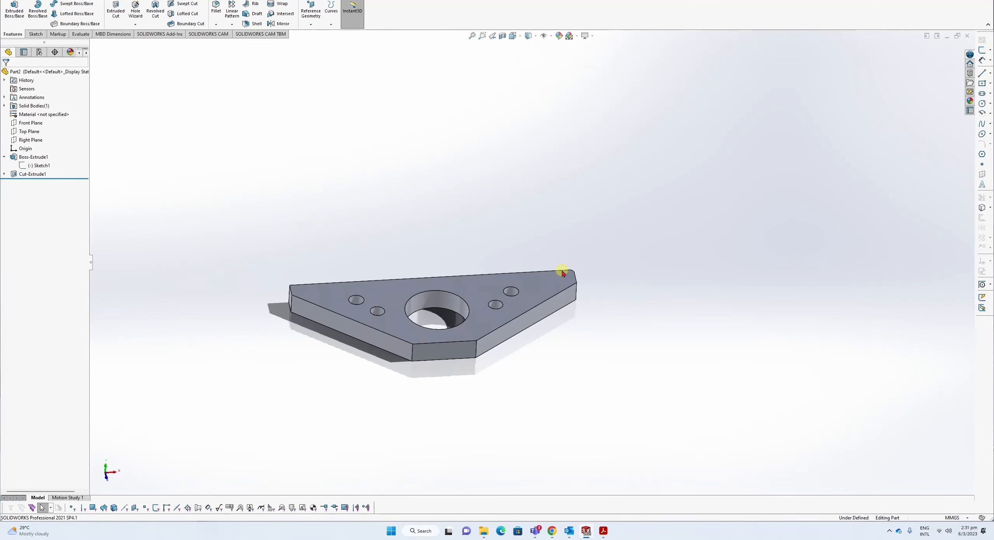
{"action": "middle_click_drag", "start_coordinate": [563, 273], "coordinate": [344, 217]}
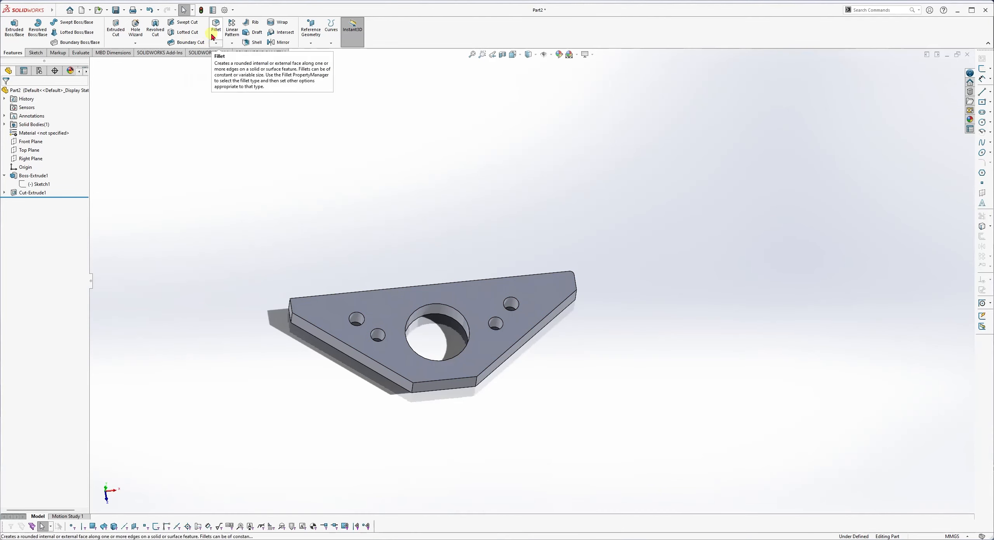
Start a new sketch on the plate's top face and begin a Linear Sketch Pattern.
{"action": "left_click", "coordinate": [38, 53]}
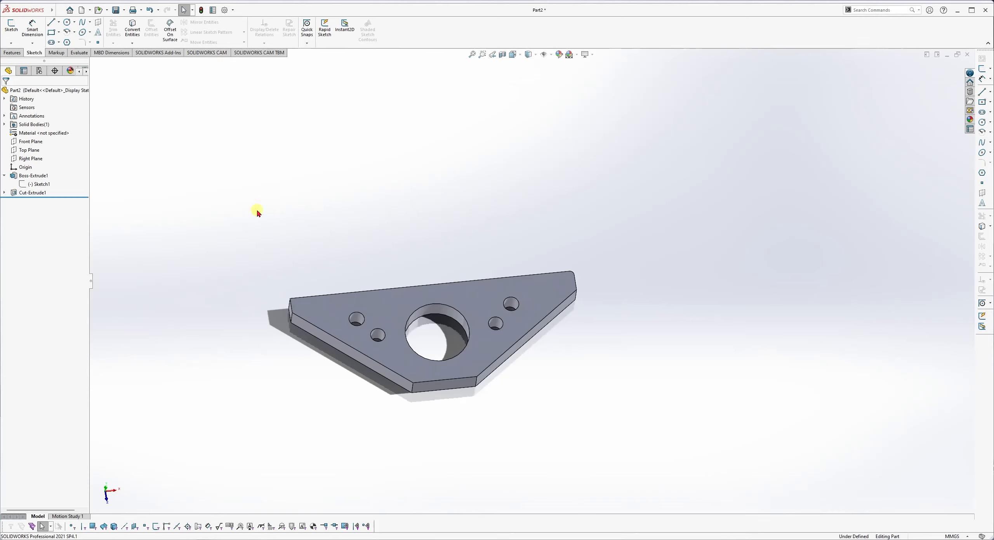
{"action": "left_click", "coordinate": [407, 297]}
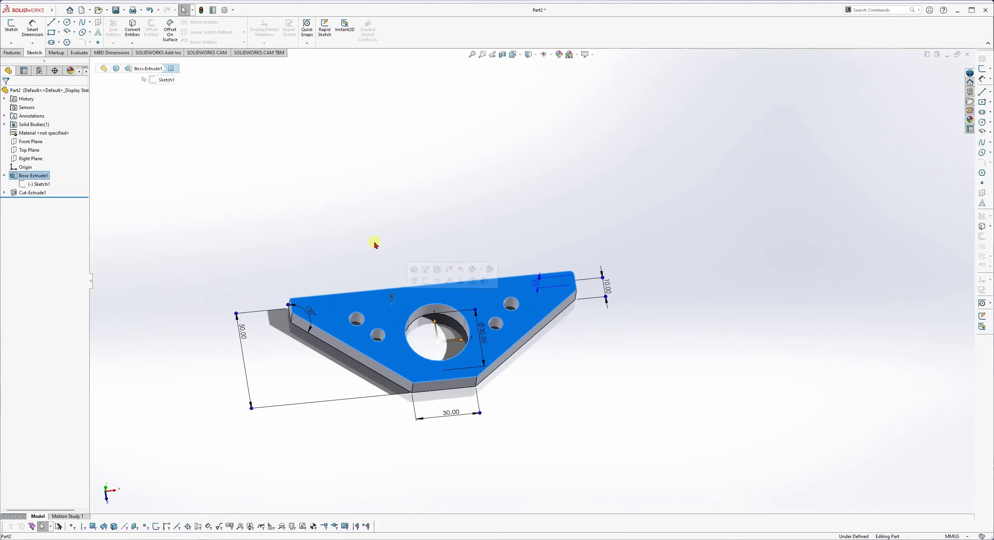
{"action": "left_click", "coordinate": [12, 26]}
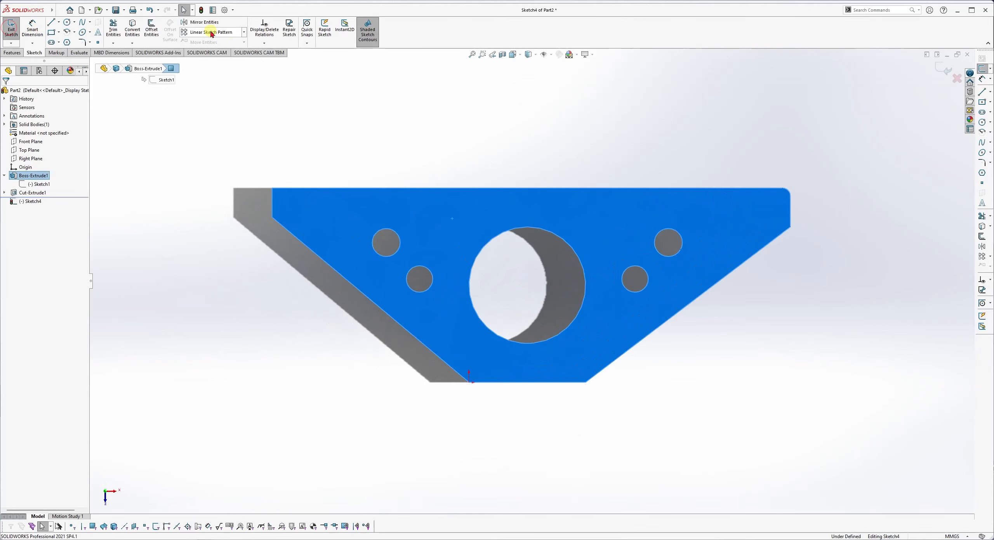
{"action": "left_click", "coordinate": [211, 33]}
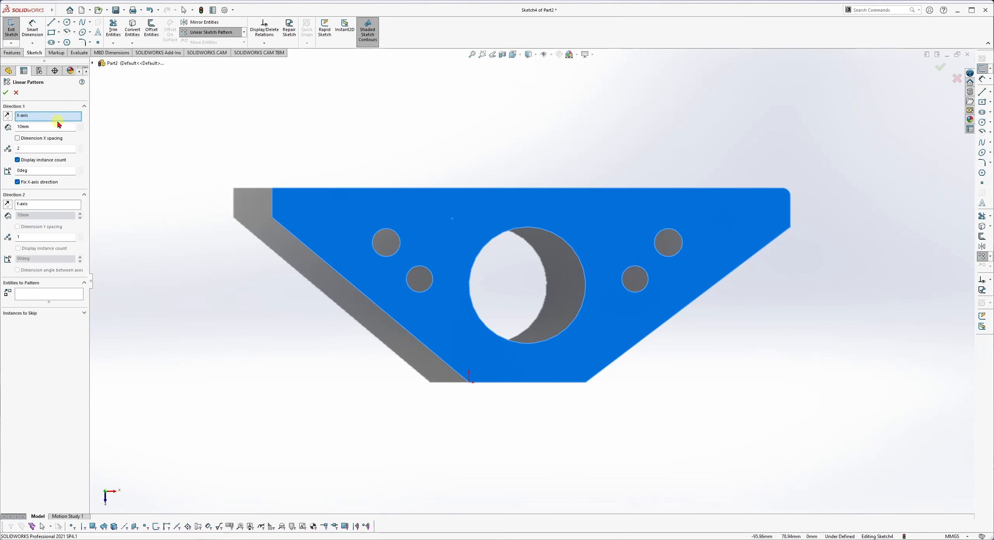
{"action": "left_click", "coordinate": [37, 117]}
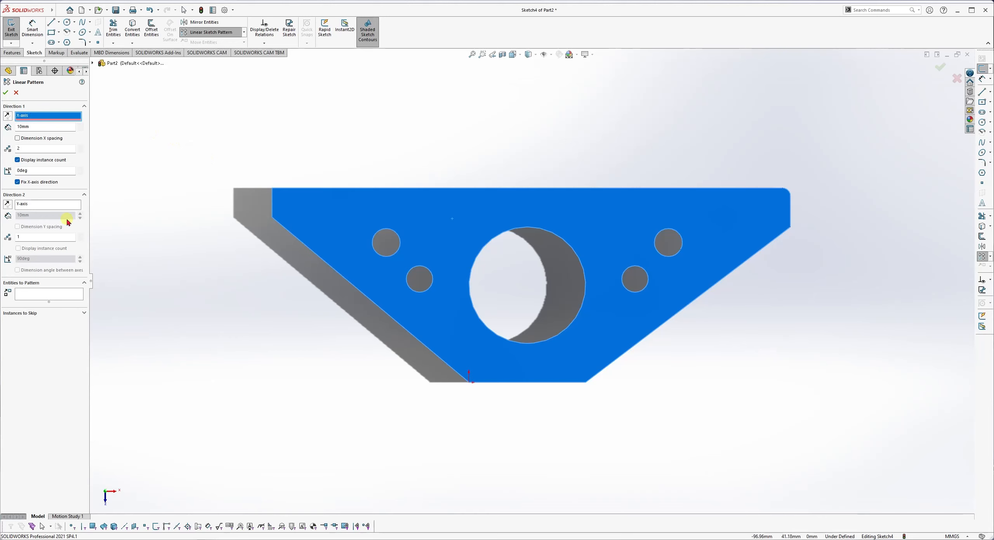
{"action": "left_click", "coordinate": [41, 294]}
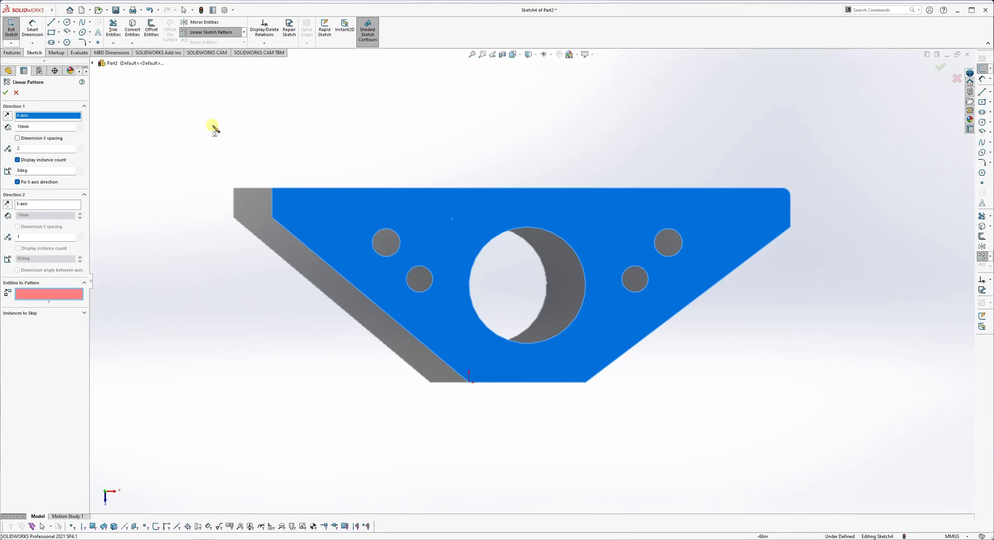
Cancel the pattern and exit the sketch with Discard Changes and Exit.
{"action": "key", "text": "Escape"}
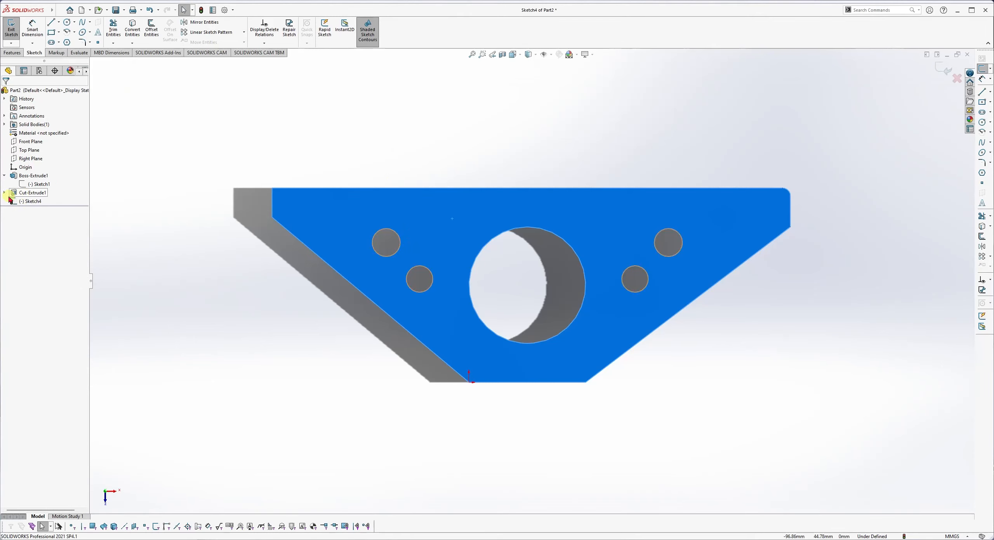
{"action": "left_click", "coordinate": [956, 78]}
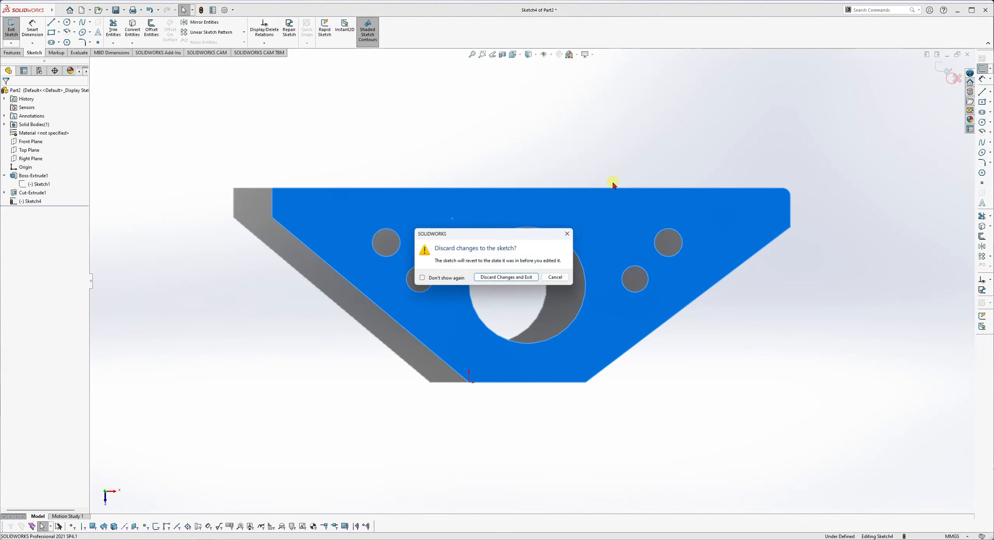
{"action": "left_click", "coordinate": [503, 278]}
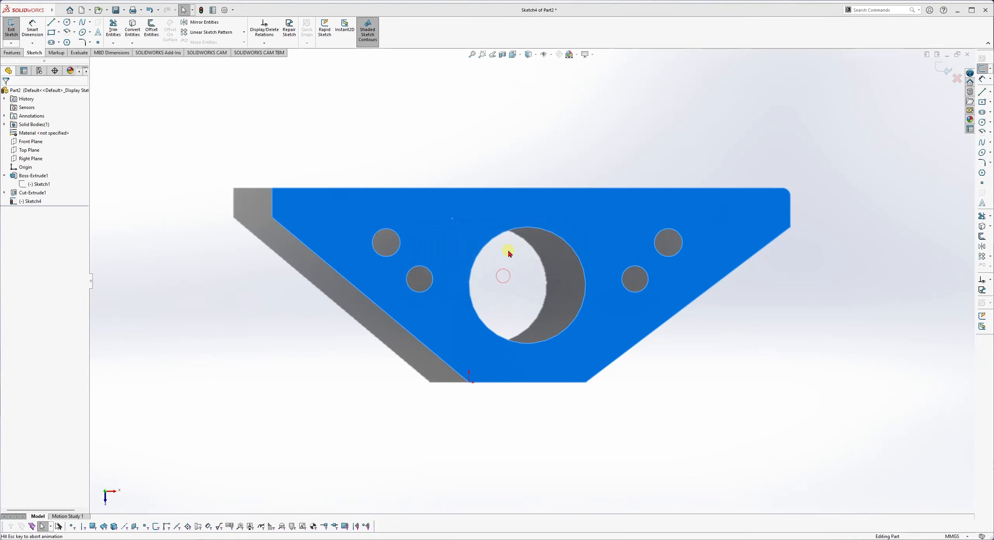
Edit Sketch3 under Cut-Extrude1 and launch Linear Sketch Pattern on its circles.
{"action": "scroll", "coordinate": [424, 313], "scroll_direction": "down", "scroll_amount": 5}
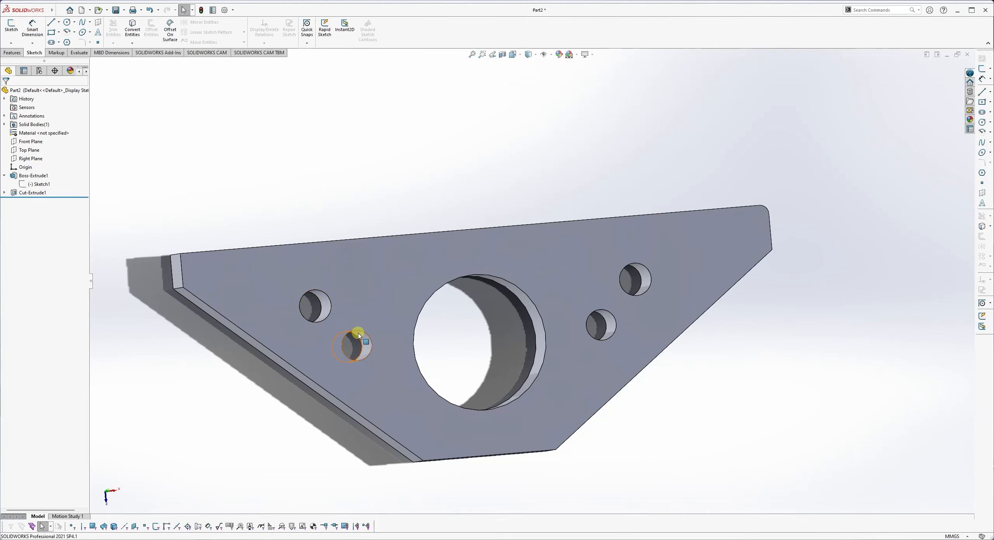
{"action": "middle_click_drag", "start_coordinate": [366, 306], "coordinate": [366, 329]}
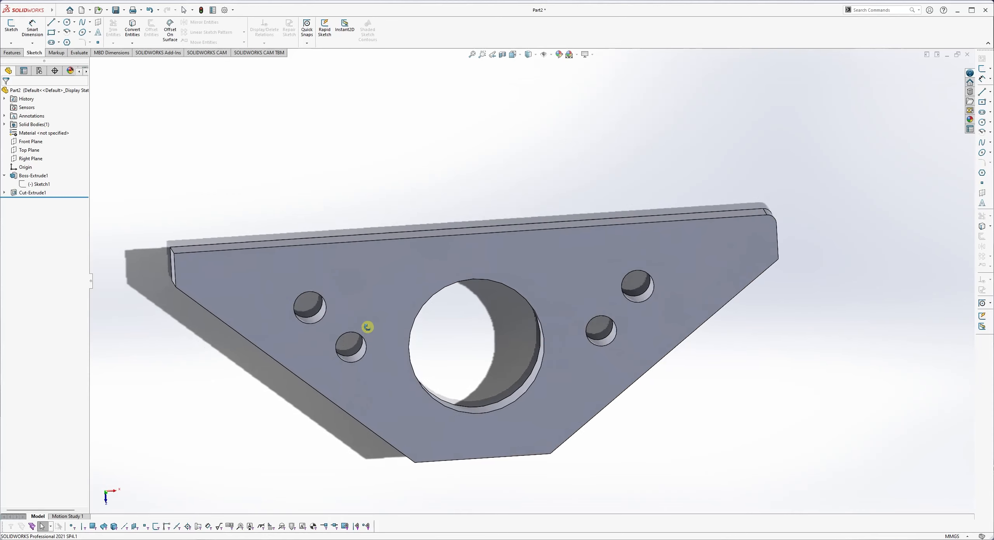
{"action": "left_click", "coordinate": [4, 193]}
{"action": "left_click", "coordinate": [39, 202]}
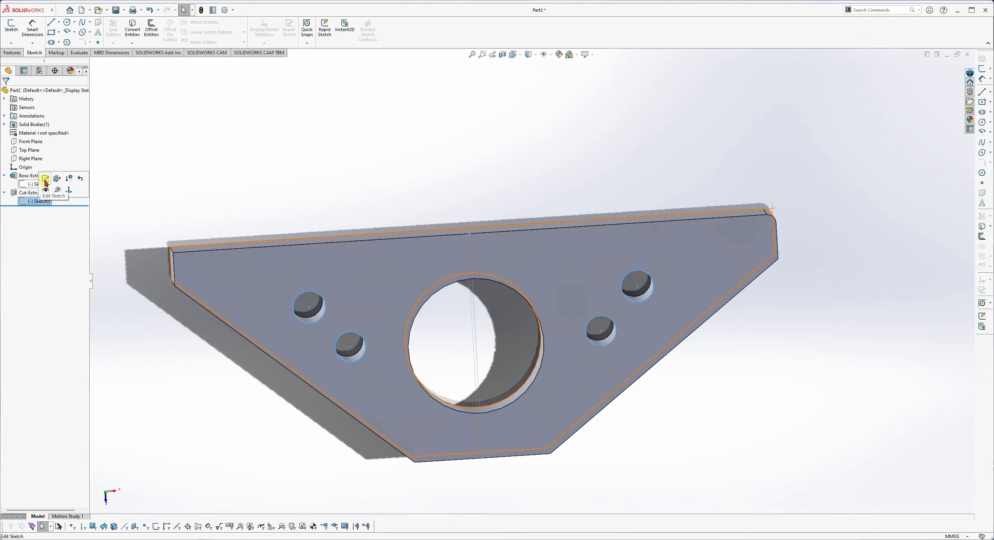
{"action": "left_click", "coordinate": [45, 181]}
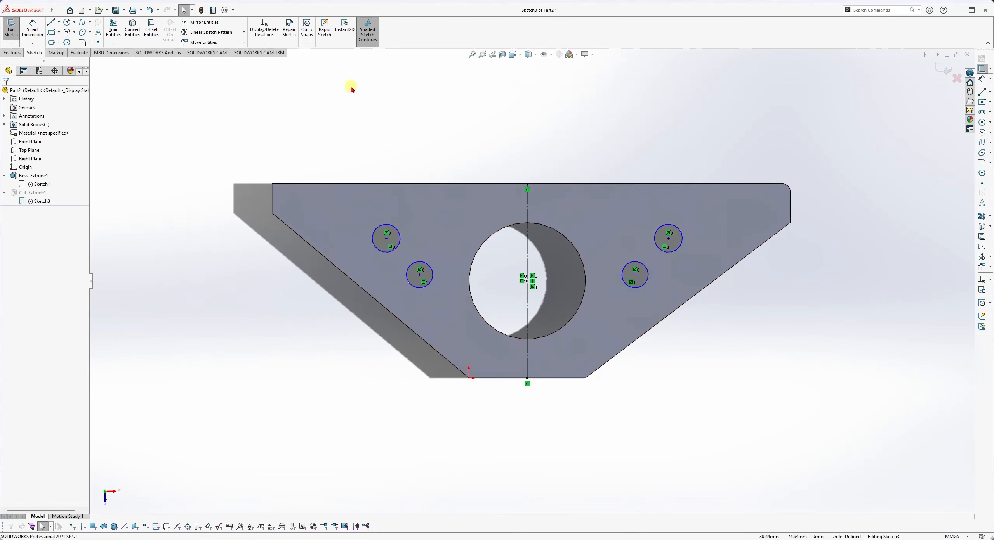
{"action": "left_click", "coordinate": [219, 37]}
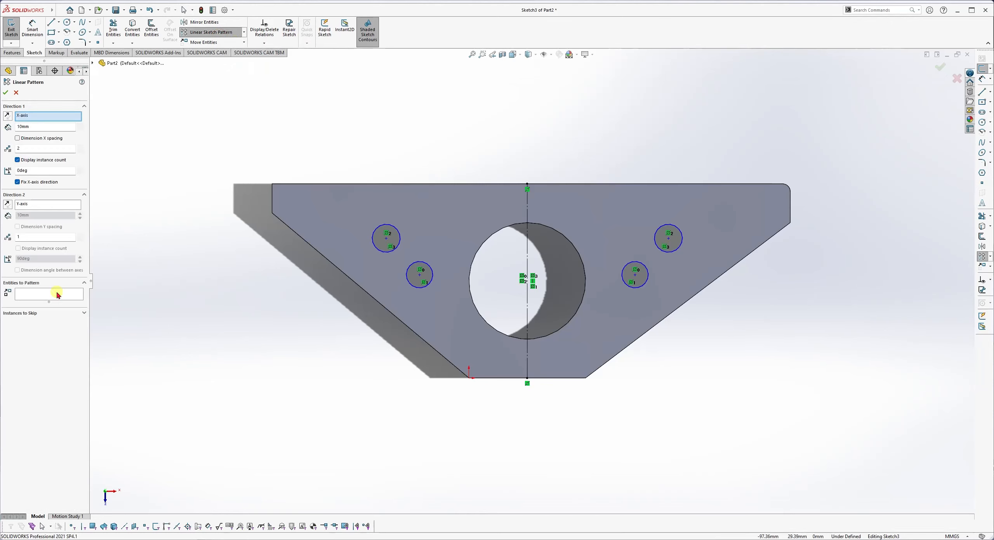
Pattern the upper-left circle 3 along Direction 1 and 2 along Direction 2, then clear Direction 1's X-axis reference.
{"action": "left_click", "coordinate": [57, 295]}
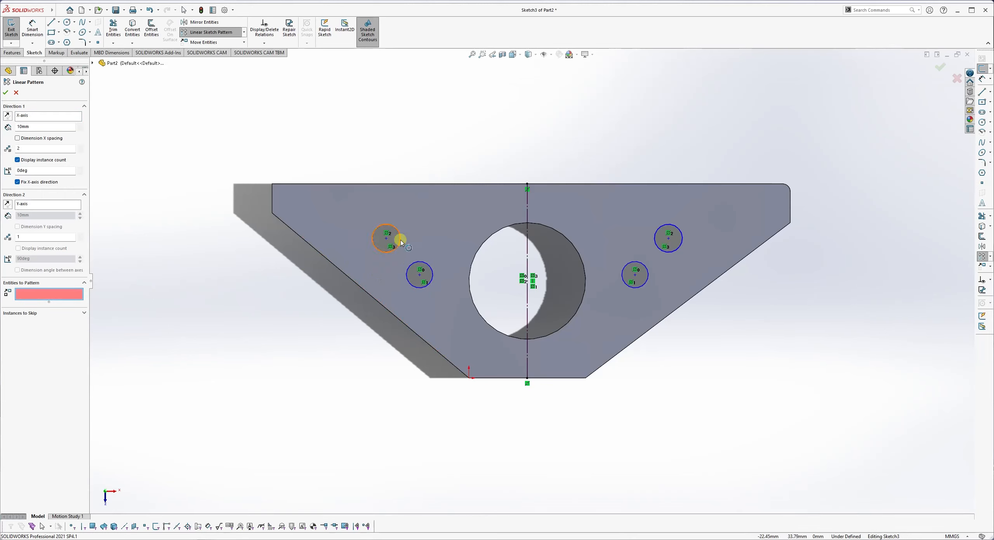
{"action": "left_click", "coordinate": [388, 236]}
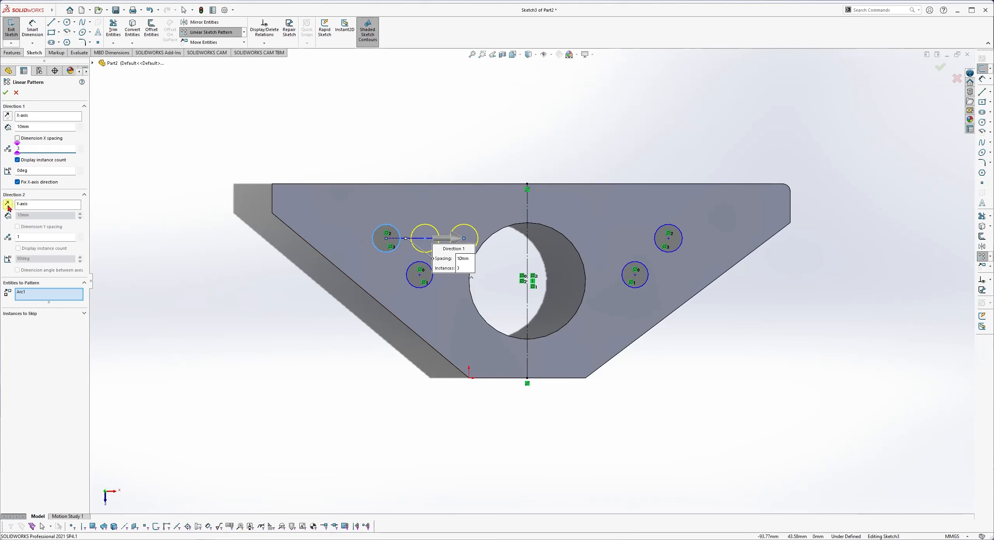
{"action": "left_click", "coordinate": [22, 236]}
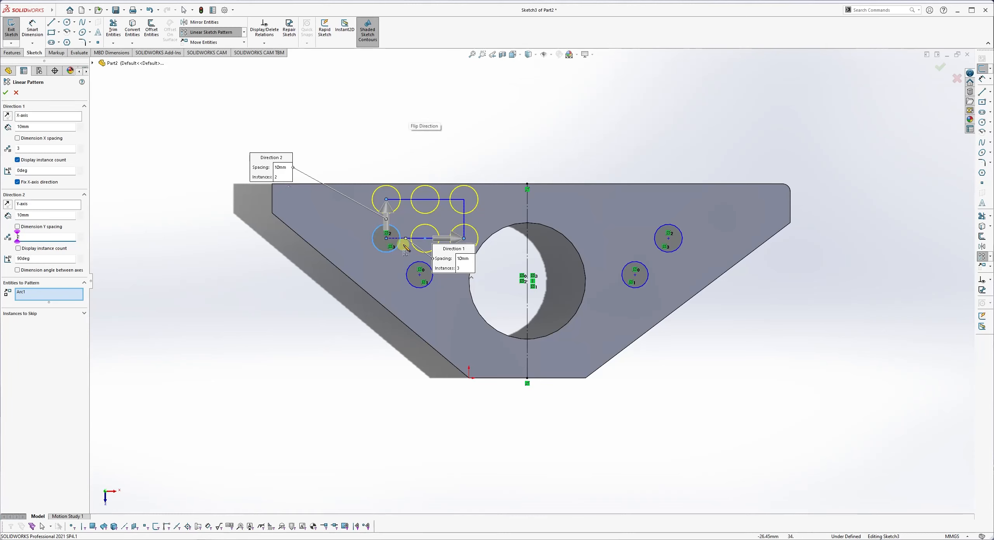
{"action": "left_click", "coordinate": [38, 118]}
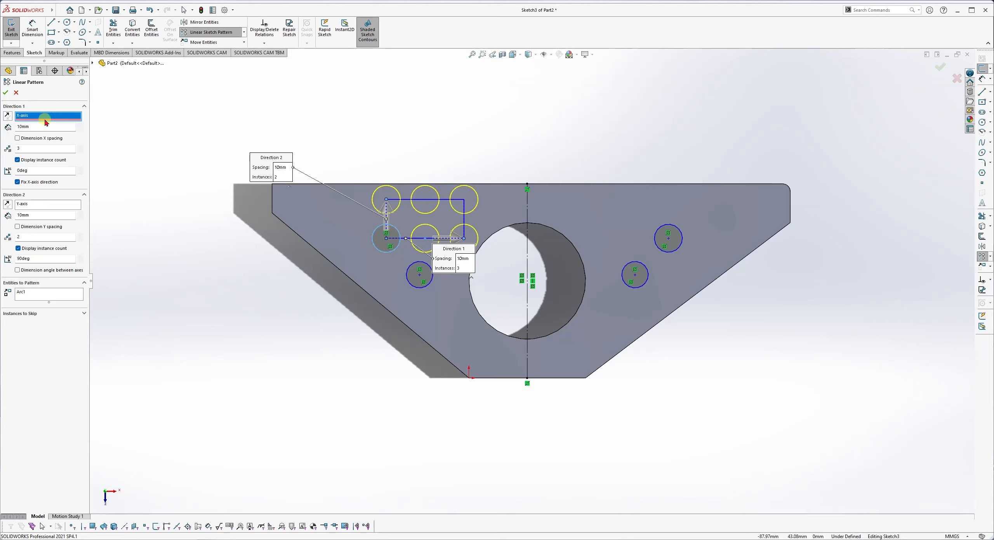
{"action": "right_click", "coordinate": [40, 117]}
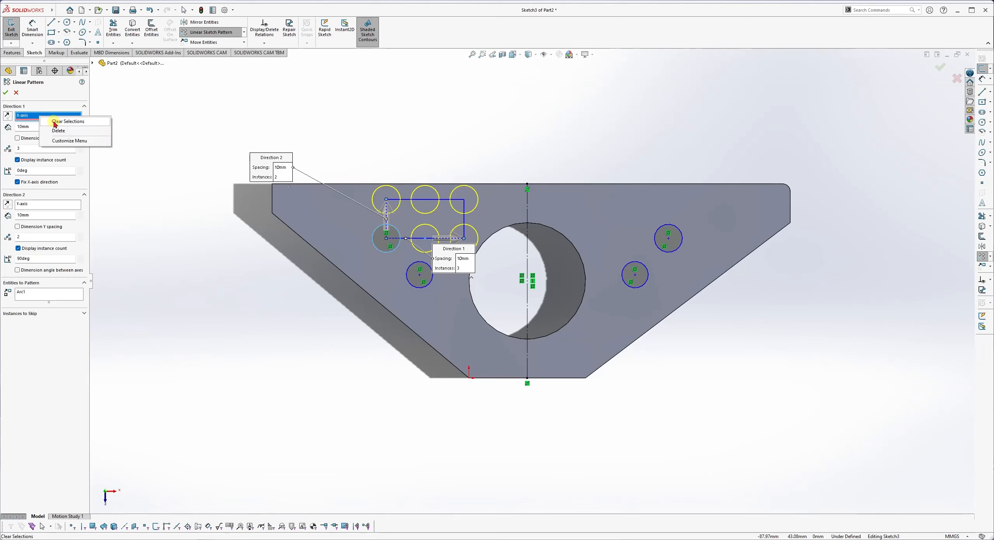
{"action": "left_click", "coordinate": [54, 122]}
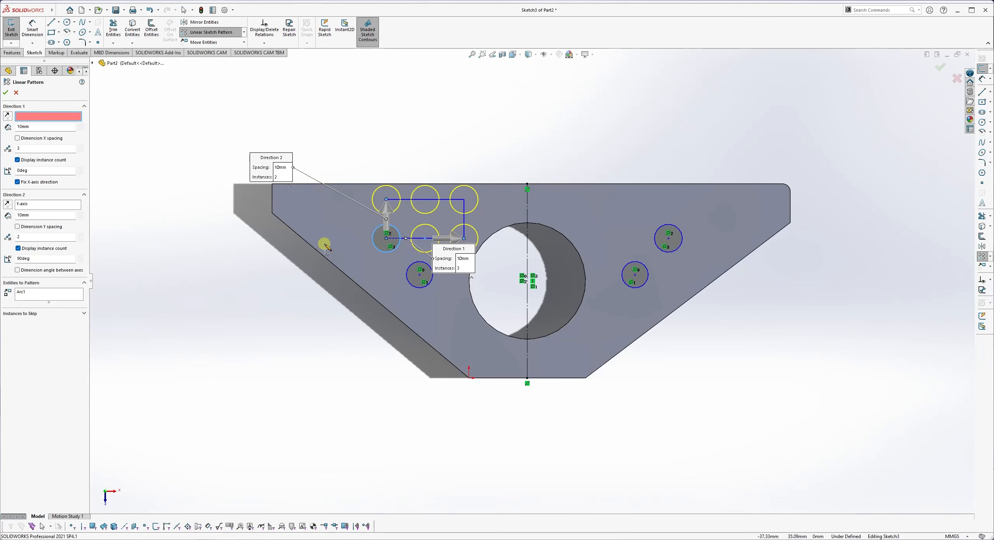
Replace Direction 1's reference with the plate's top edge instead of the slanted edge.
{"action": "left_click", "coordinate": [329, 262]}
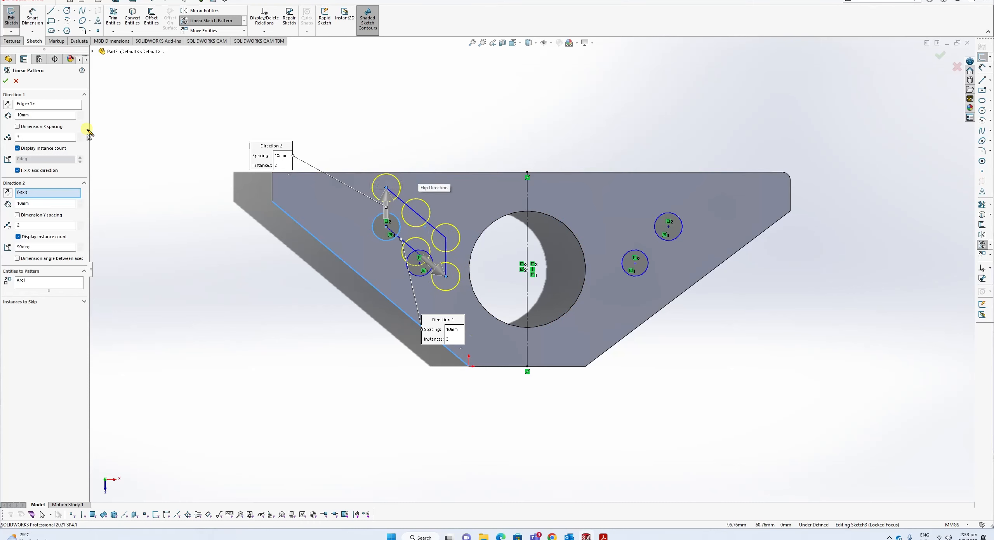
{"action": "left_click", "coordinate": [45, 104]}
{"action": "right_click", "coordinate": [46, 120]}
{"action": "left_click", "coordinate": [54, 124]}
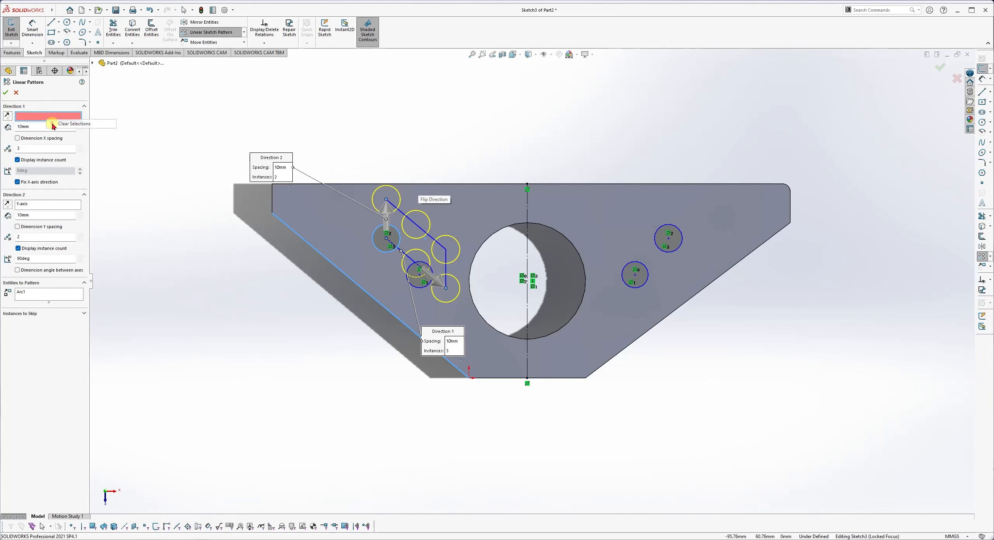
{"action": "left_click", "coordinate": [423, 187]}
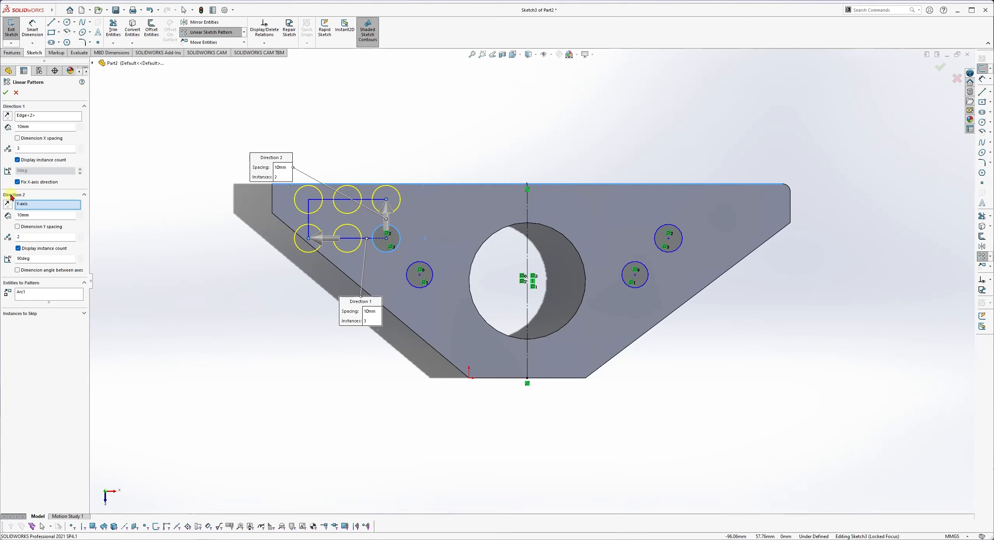
Reverse Direction 1 to run rightward, keep Direction 2 upward, and accept the 3×2 pattern.
{"action": "left_click", "coordinate": [7, 117]}
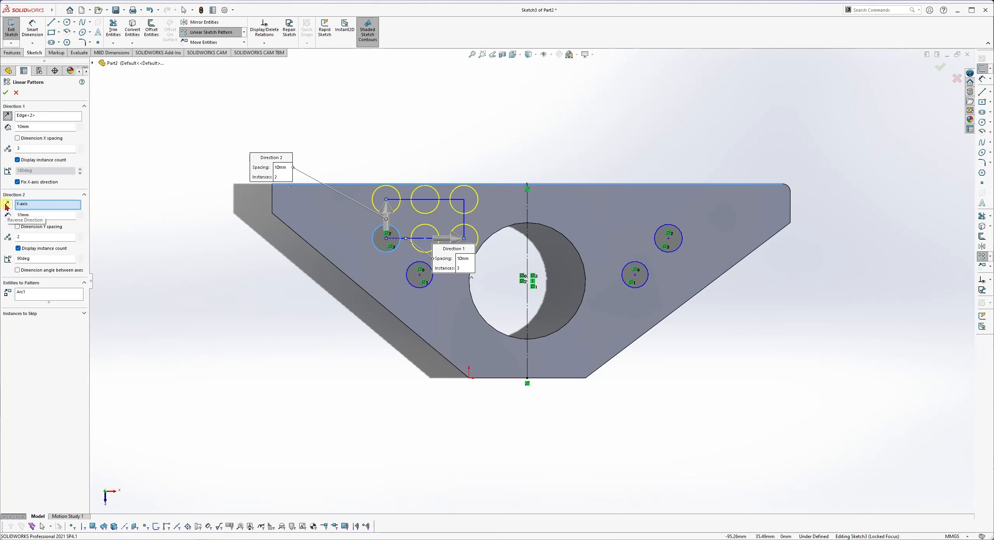
{"action": "left_click", "coordinate": [6, 205]}
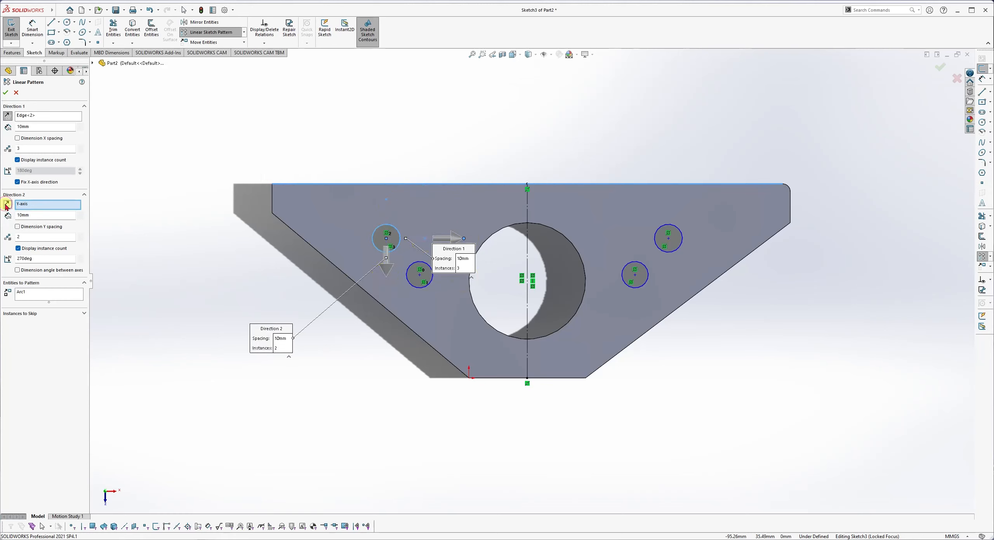
{"action": "left_click", "coordinate": [7, 204]}
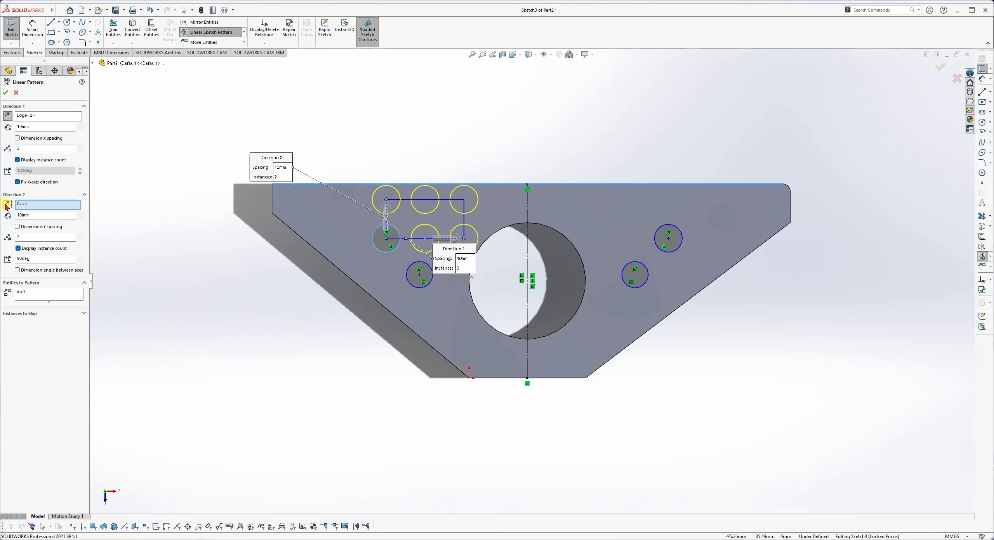
{"action": "left_click", "coordinate": [5, 93]}
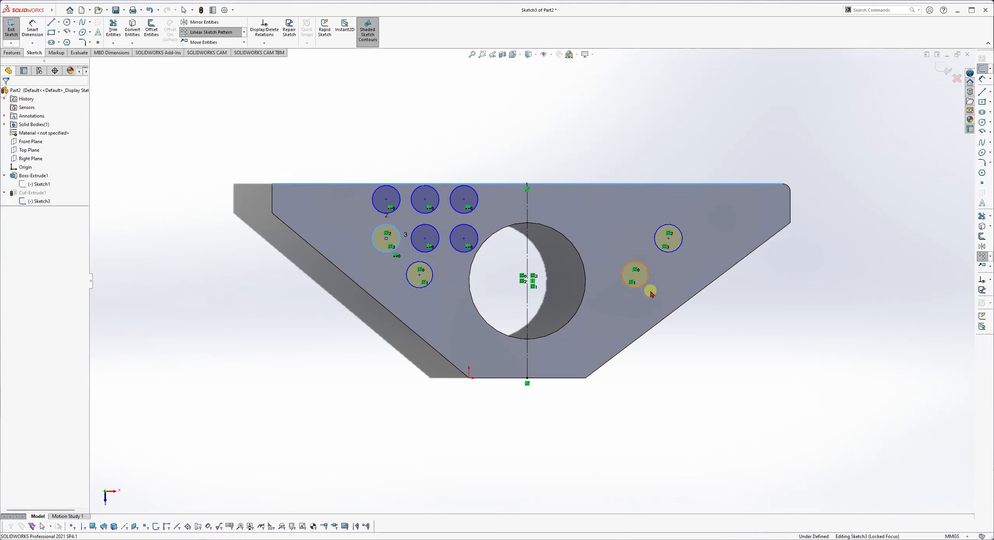
Exit the sketch so Cut-Extrude1 rebuilds with the 3×2 hole grid, then inspect the plate.
{"action": "left_click", "coordinate": [952, 71]}
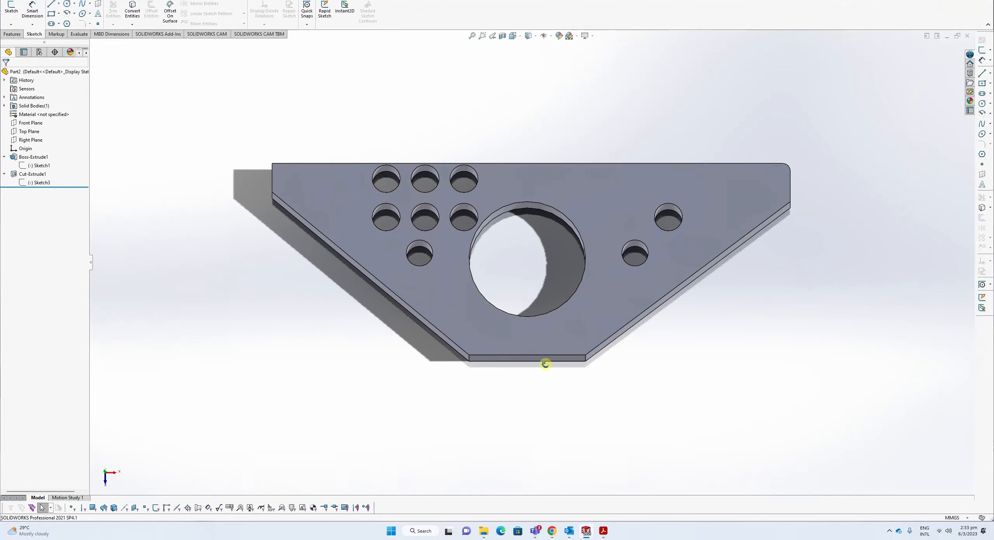
{"action": "middle_click_drag", "start_coordinate": [545, 364], "coordinate": [506, 341]}
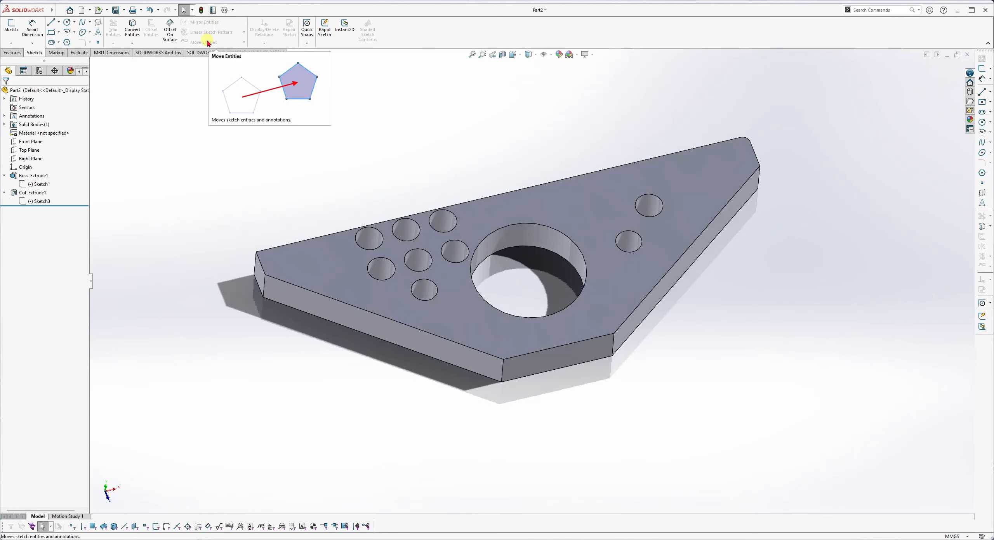